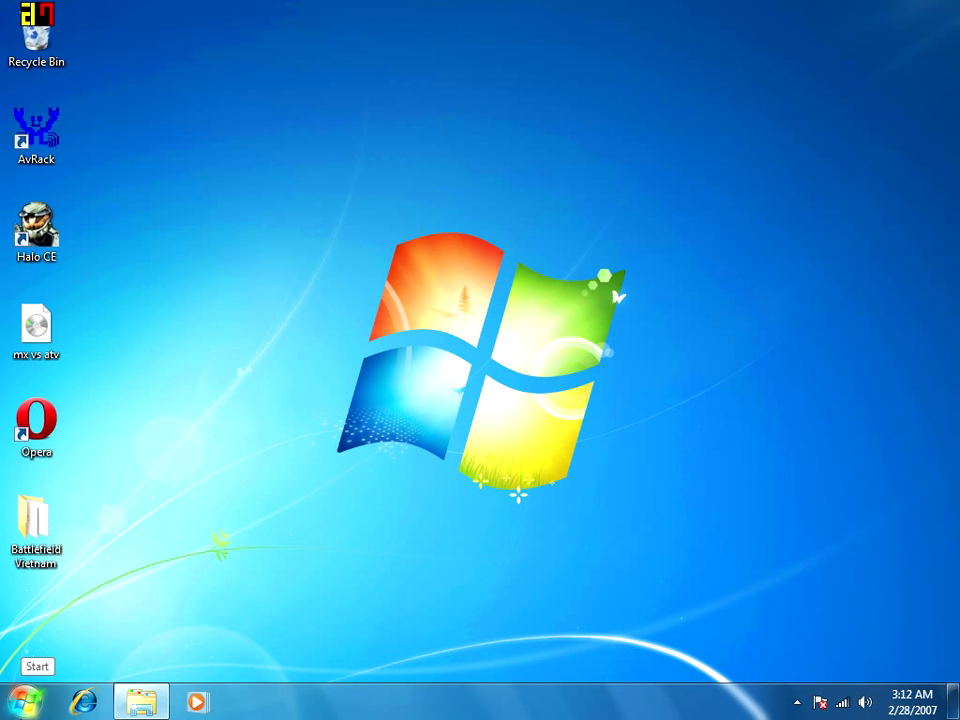
# Step: Open Computer from the Start menu, minimize it, then reopen Computer to list the drives
pyautogui.click(20, 706)
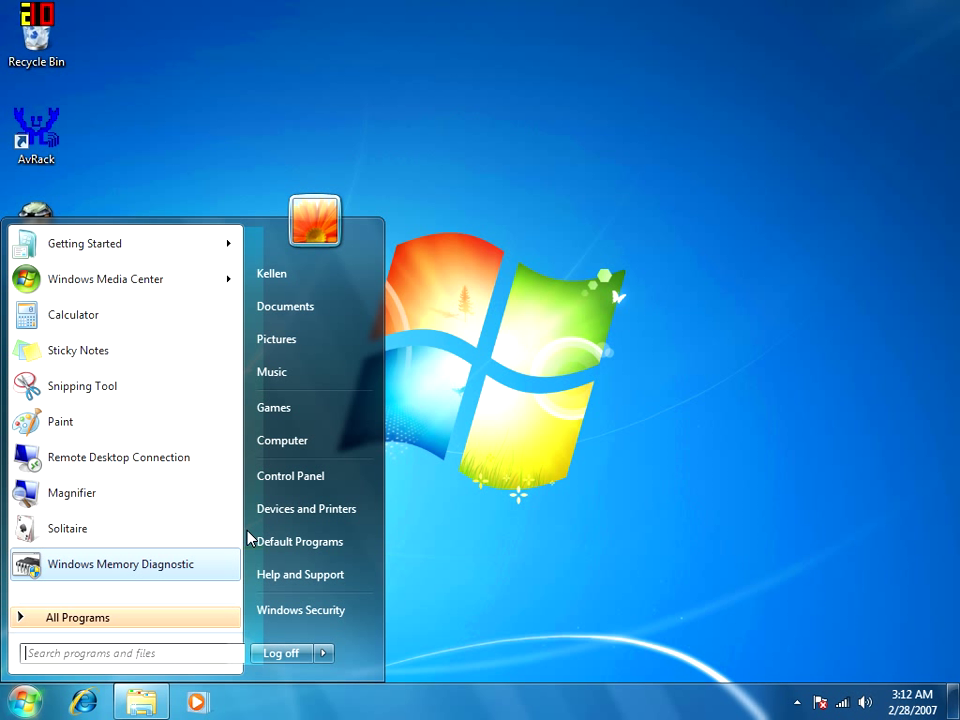
pyautogui.click(316, 446)
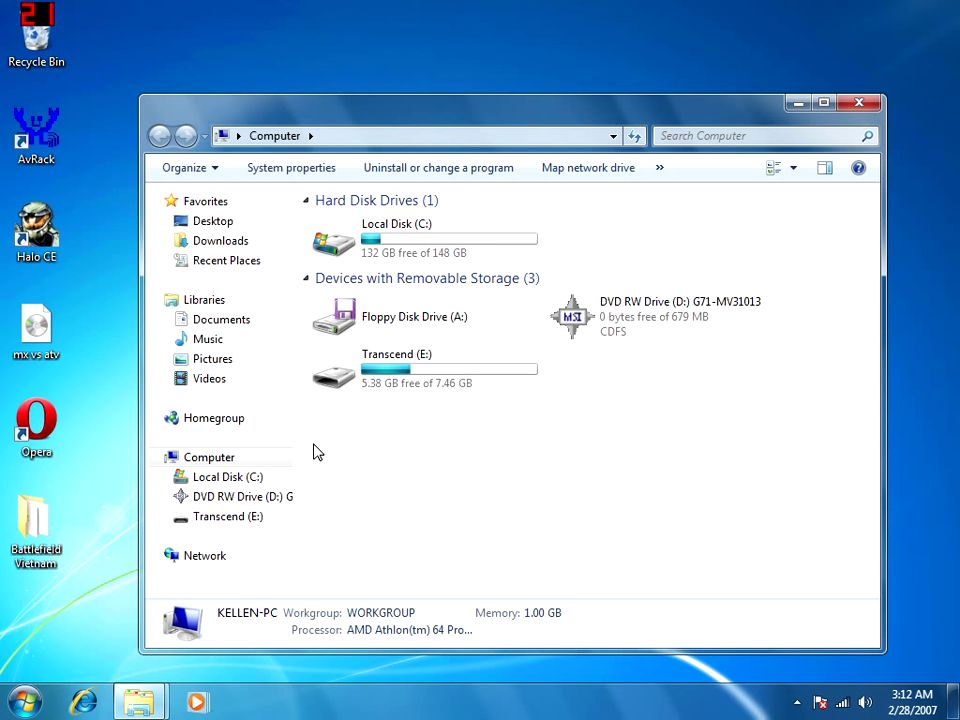
pyautogui.click(801, 103)
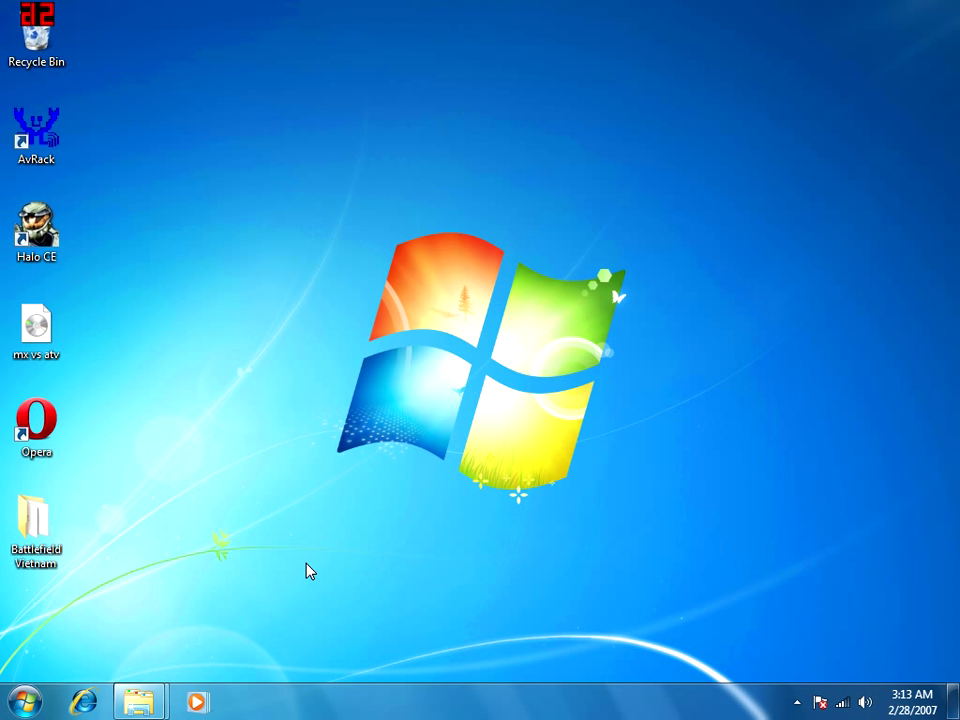
pyautogui.click(24, 702)
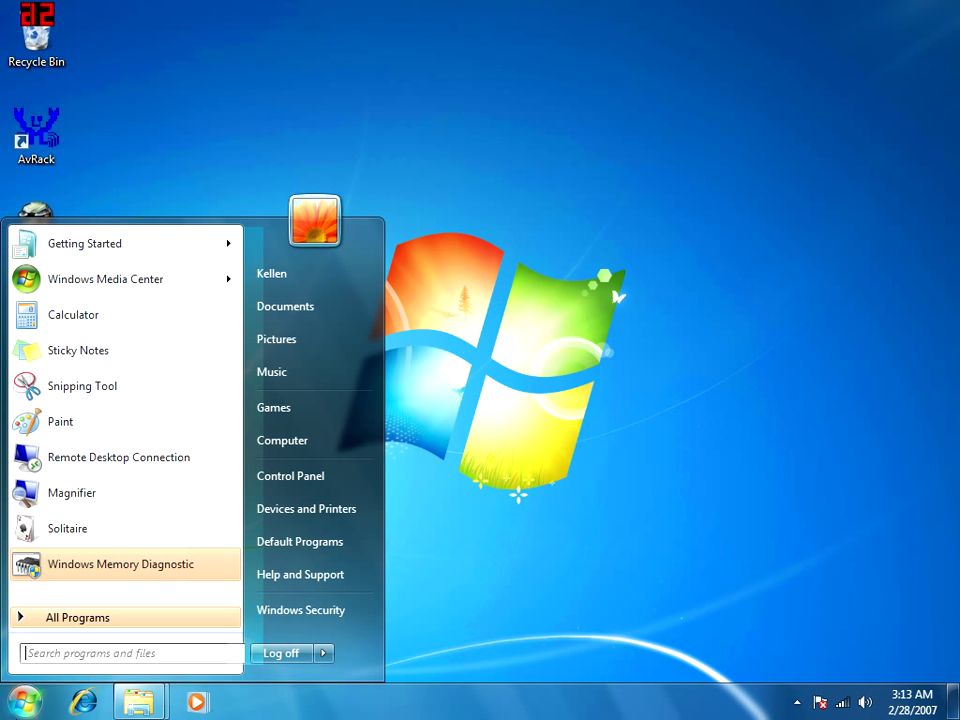
pyautogui.click(299, 449)
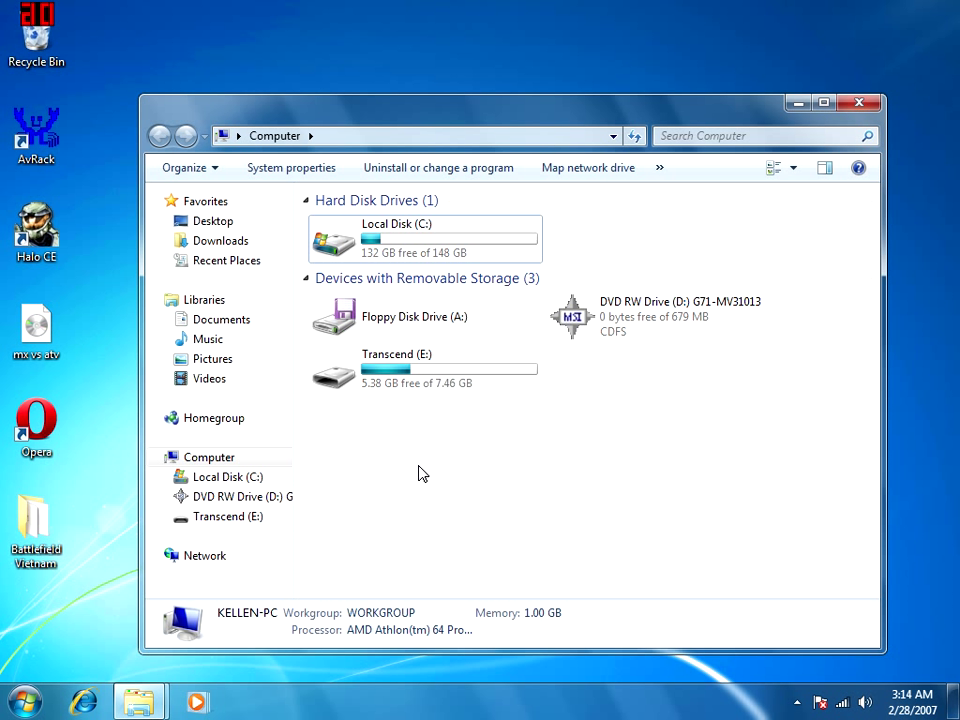
# Step: Show the Network folder and check the WILLIS and KELLEN-PC computer details
pyautogui.click(227, 558)
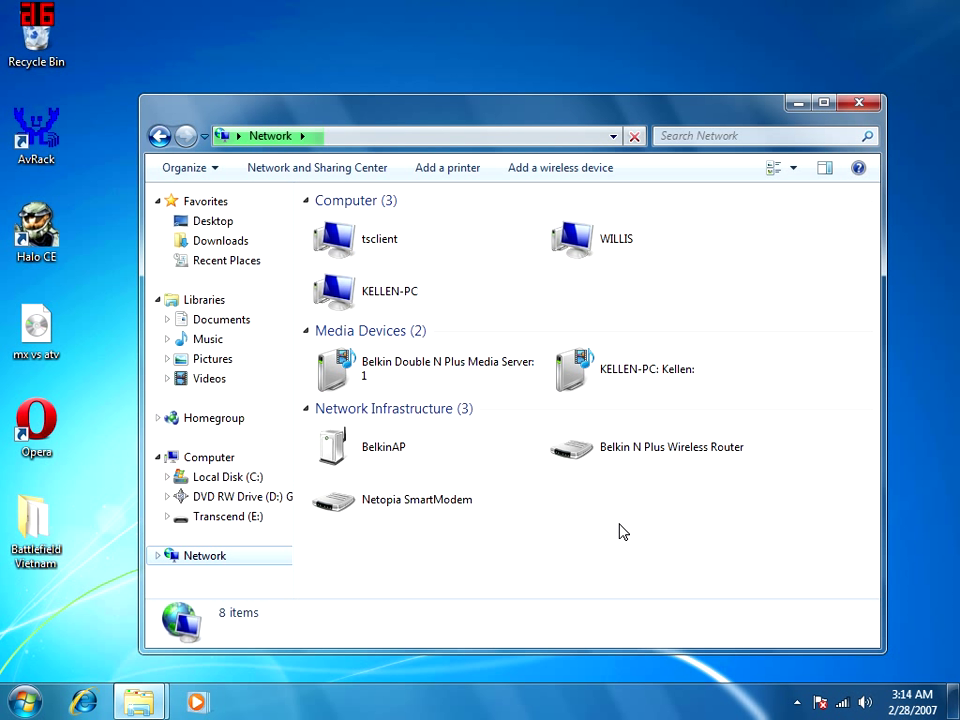
pyautogui.click(615, 250)
pyautogui.click(598, 295)
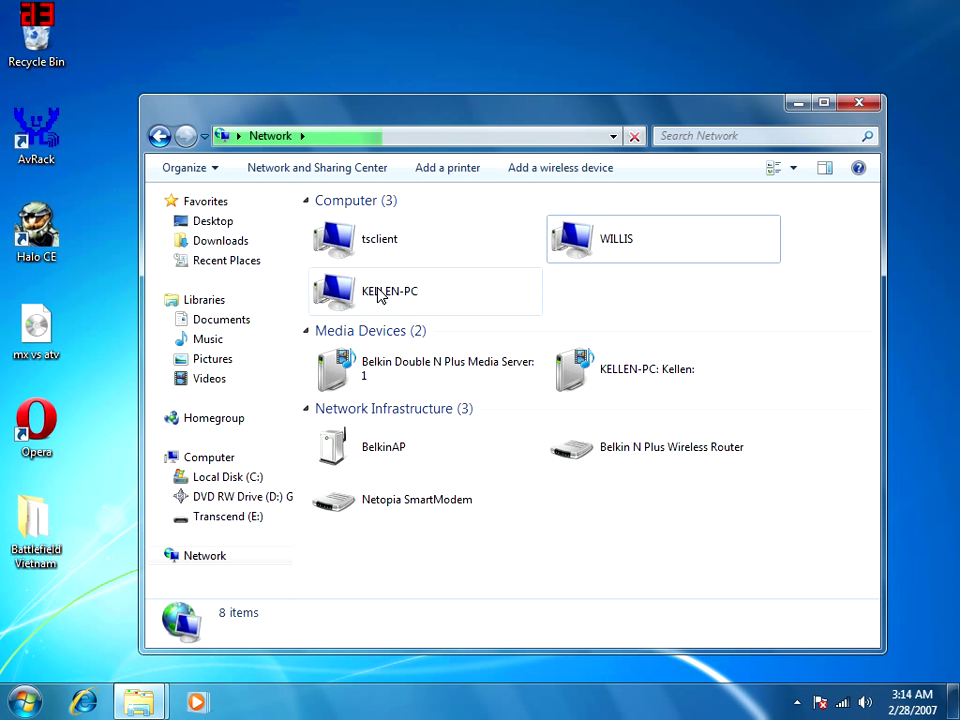
pyautogui.click(381, 296)
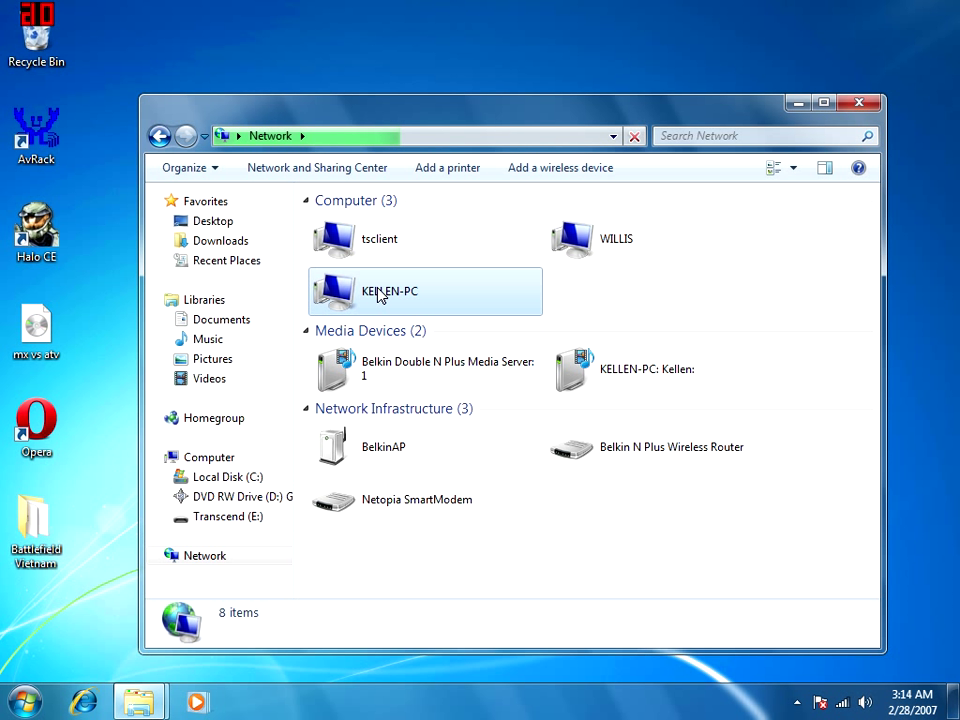
pyautogui.click(643, 297)
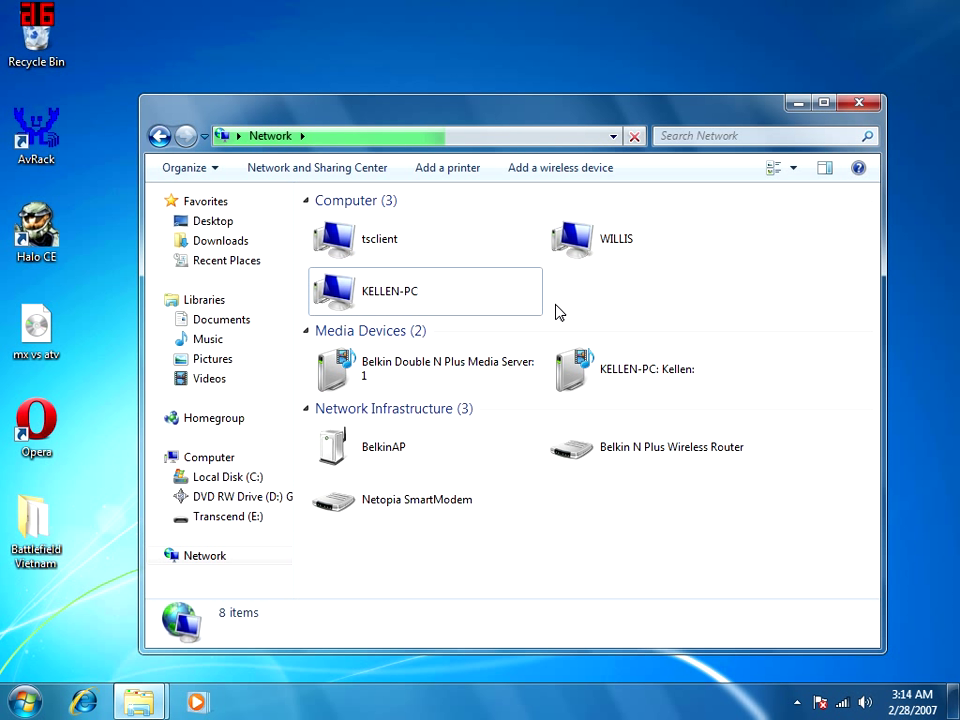
# Step: Compare KELLEN-PC and WILLIS again, maximize the Network window, and select WILLIS
pyautogui.click(420, 309)
pyautogui.click(591, 238)
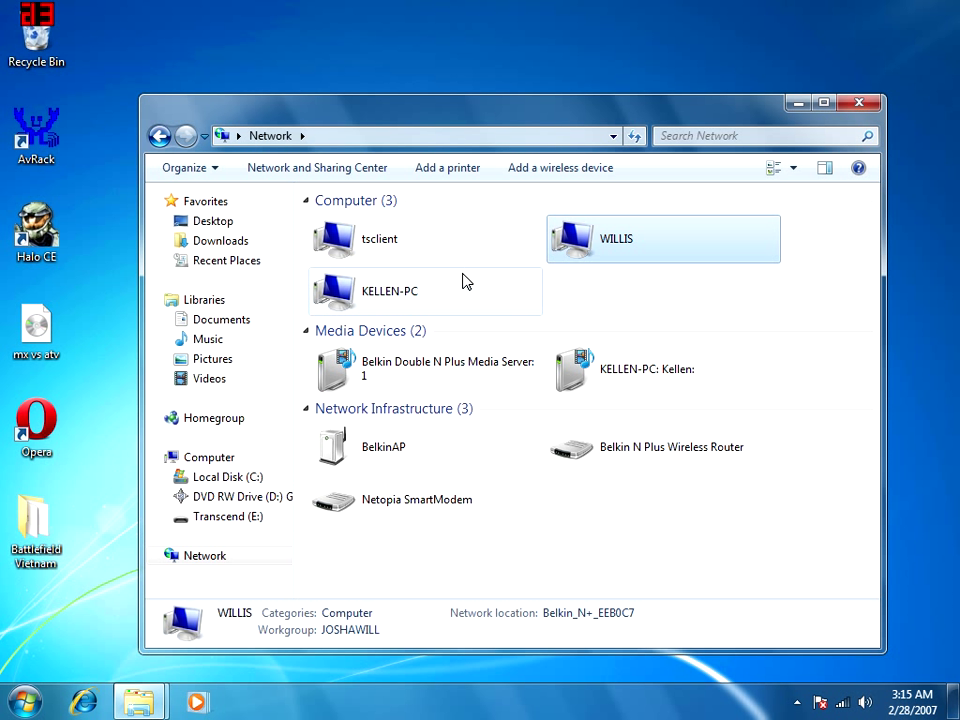
pyautogui.click(383, 297)
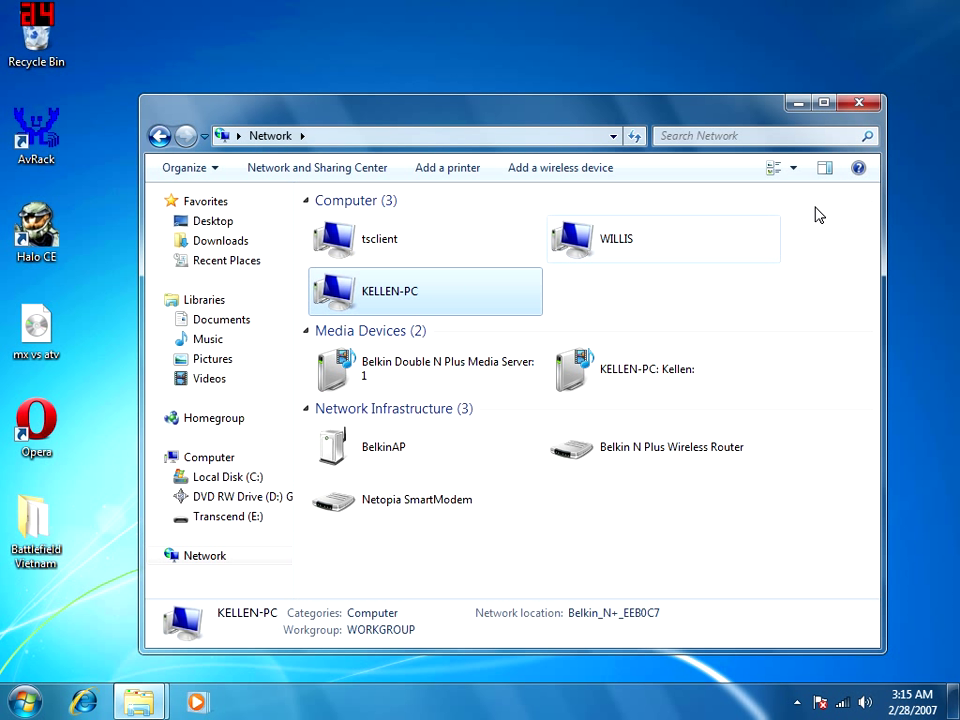
pyautogui.click(824, 102)
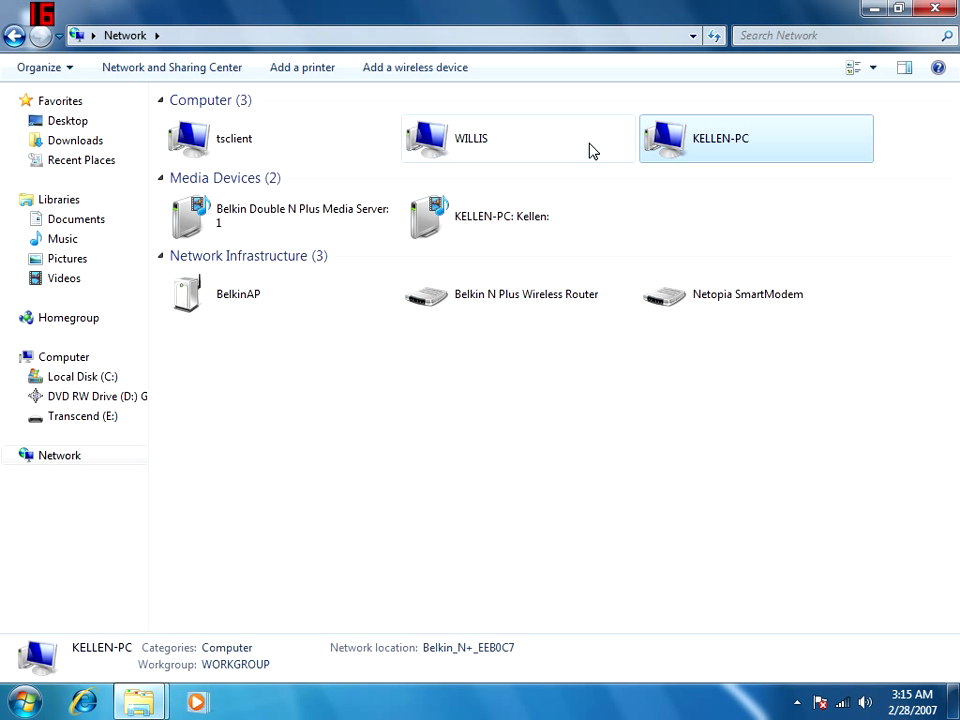
pyautogui.click(501, 154)
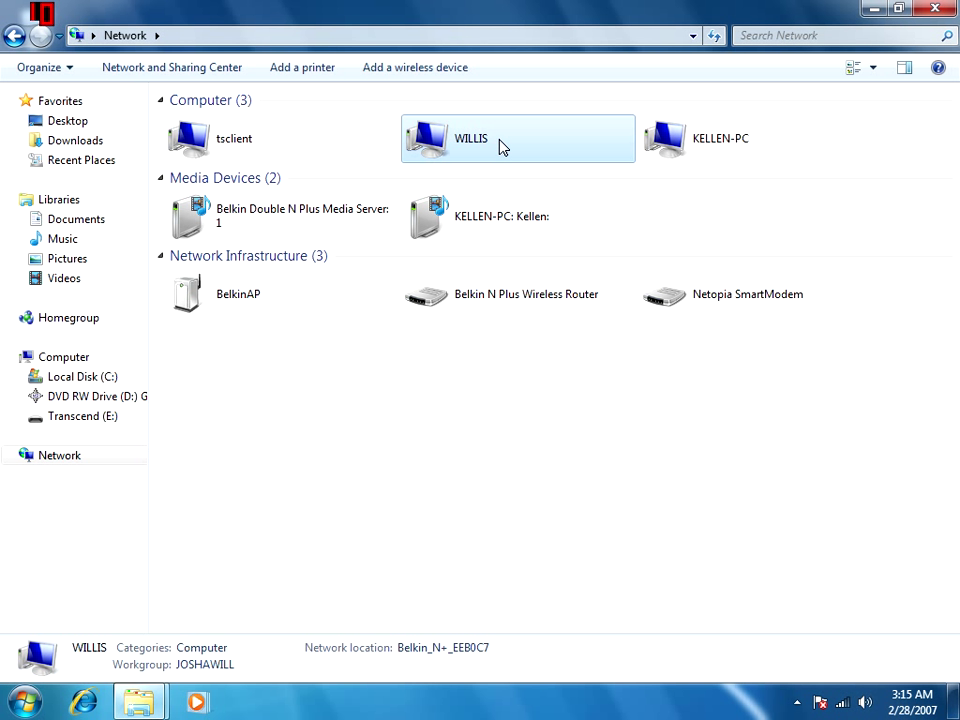
# Step: Open WILLIS and sign in with the account user name and password to list its shares
pyautogui.doubleClick(501, 146)
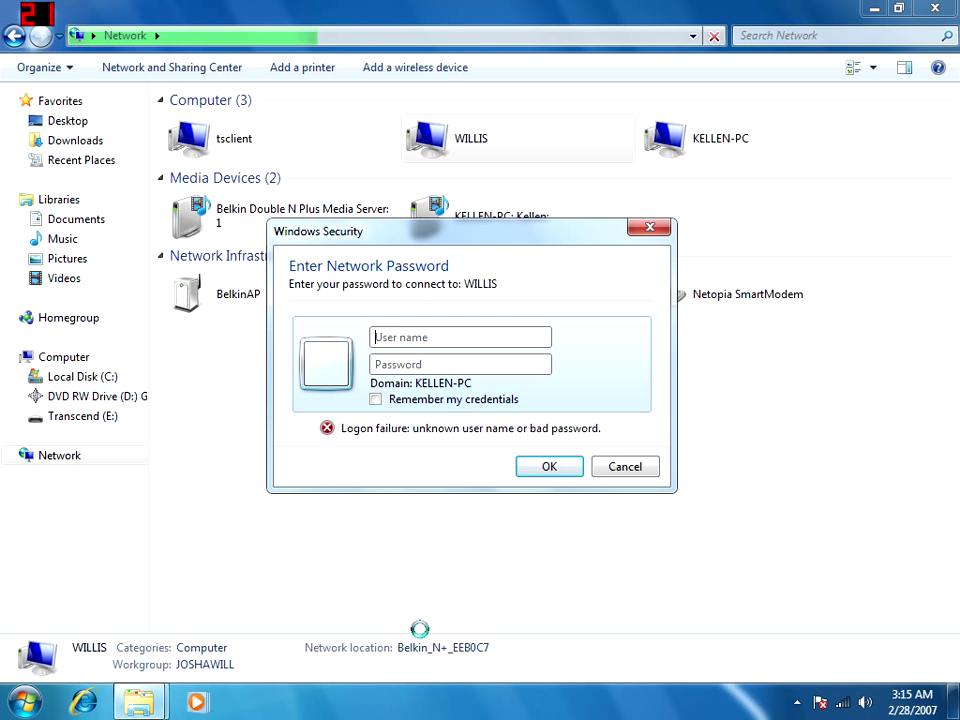
pyautogui.write('wabash')
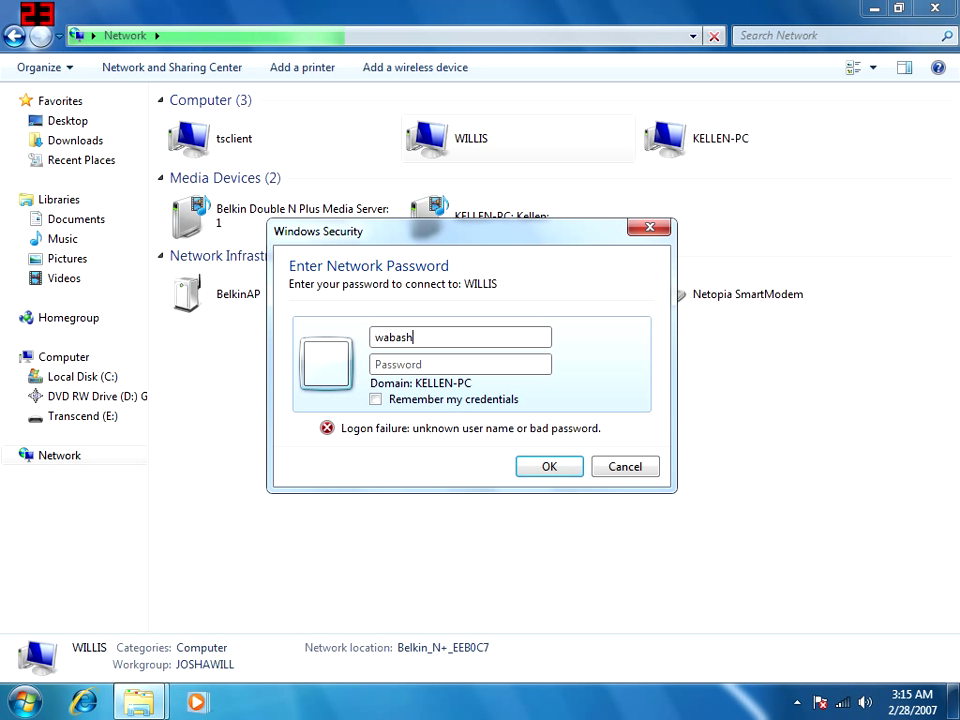
pyautogui.click(453, 364)
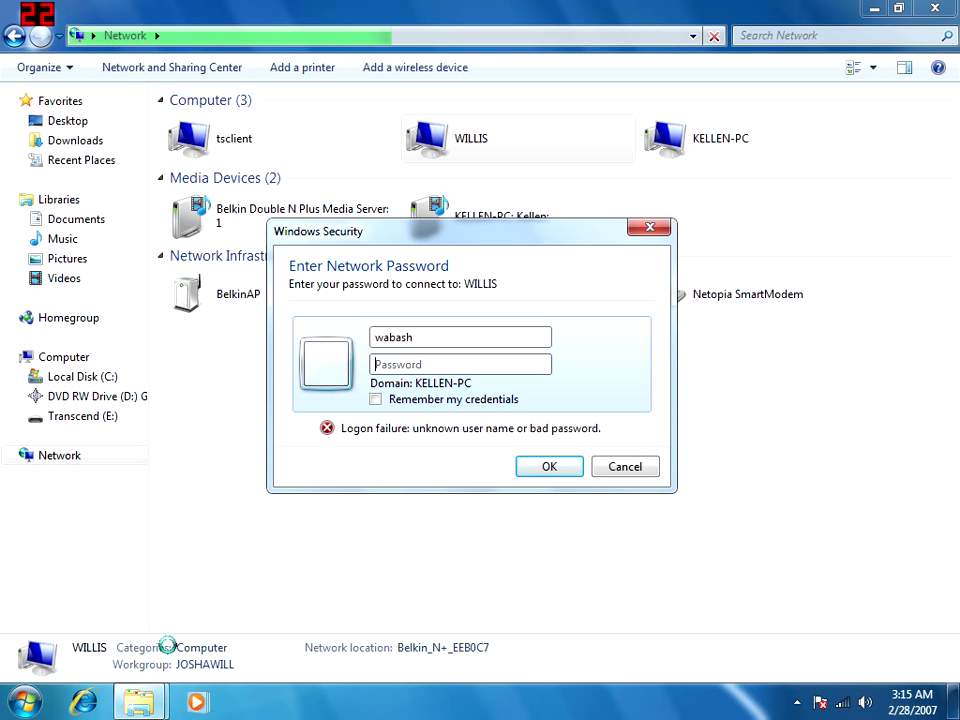
pyautogui.write('••')
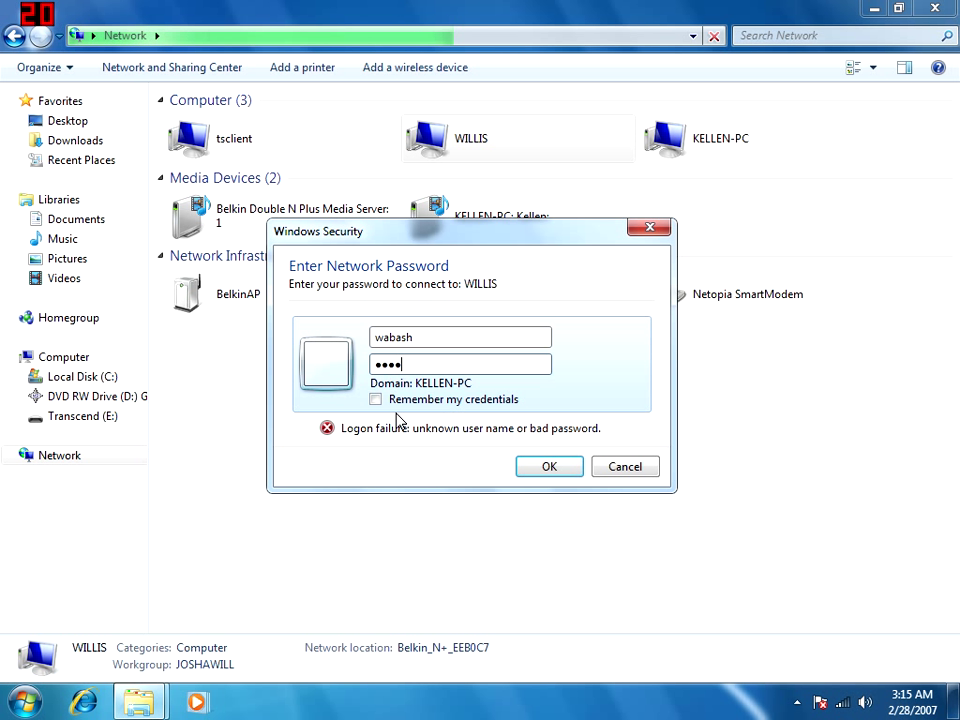
pyautogui.click(550, 467)
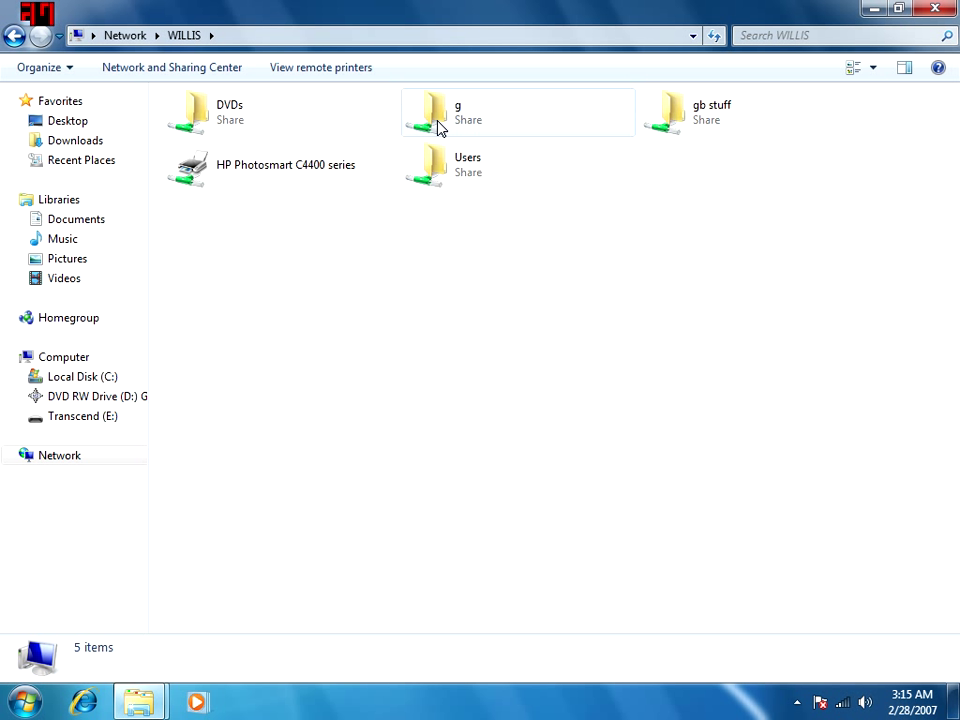
pyautogui.click(476, 121)
pyautogui.rightClick(476, 121)
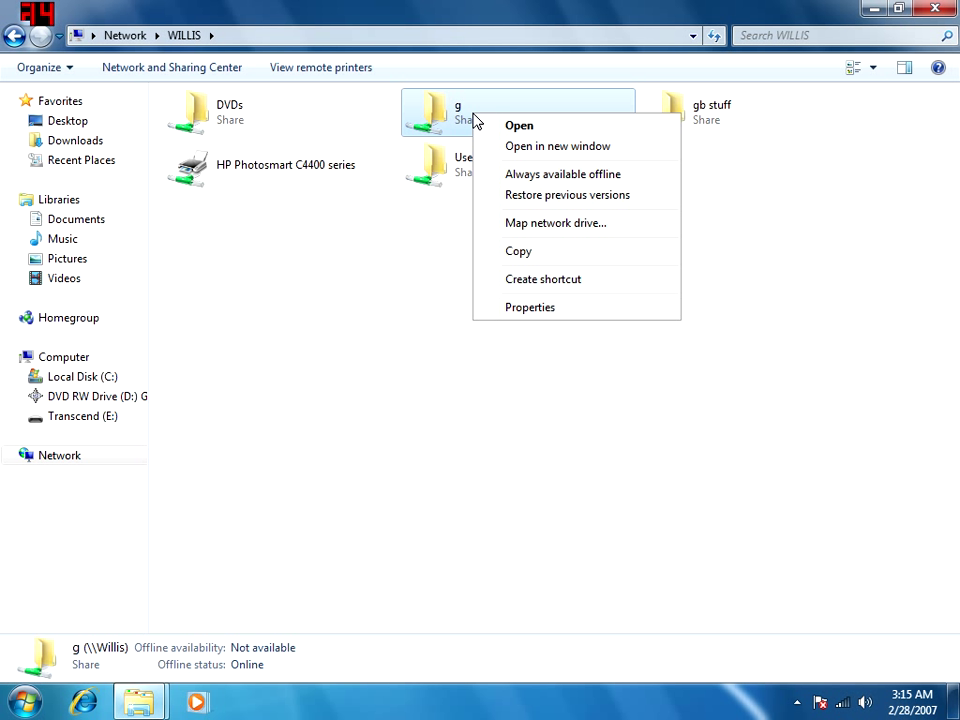
pyautogui.click(530, 307)
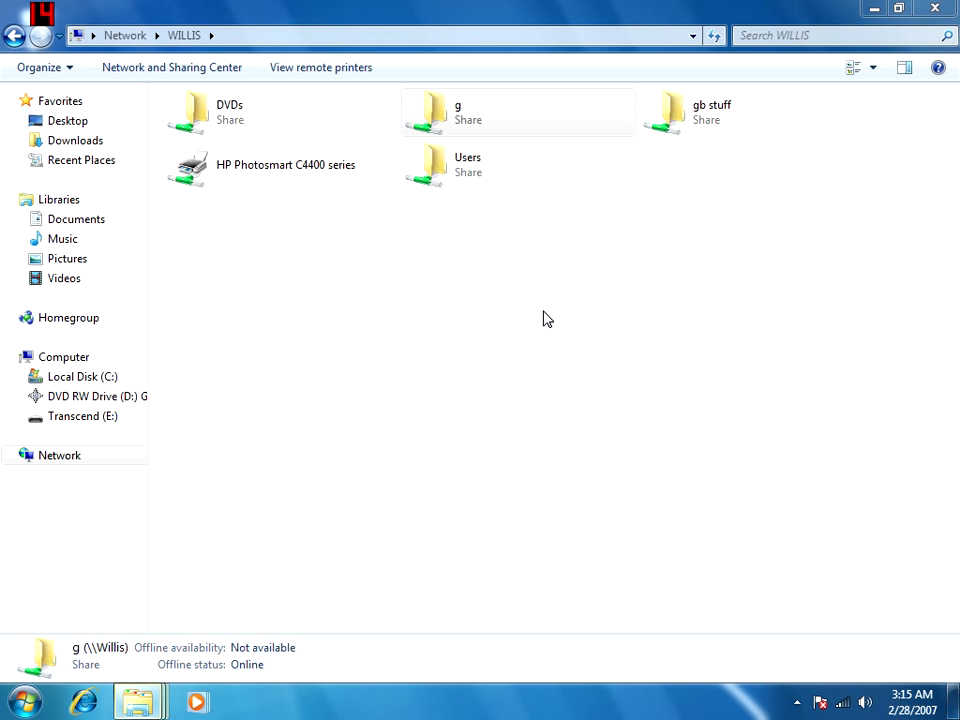
pyautogui.click(557, 160)
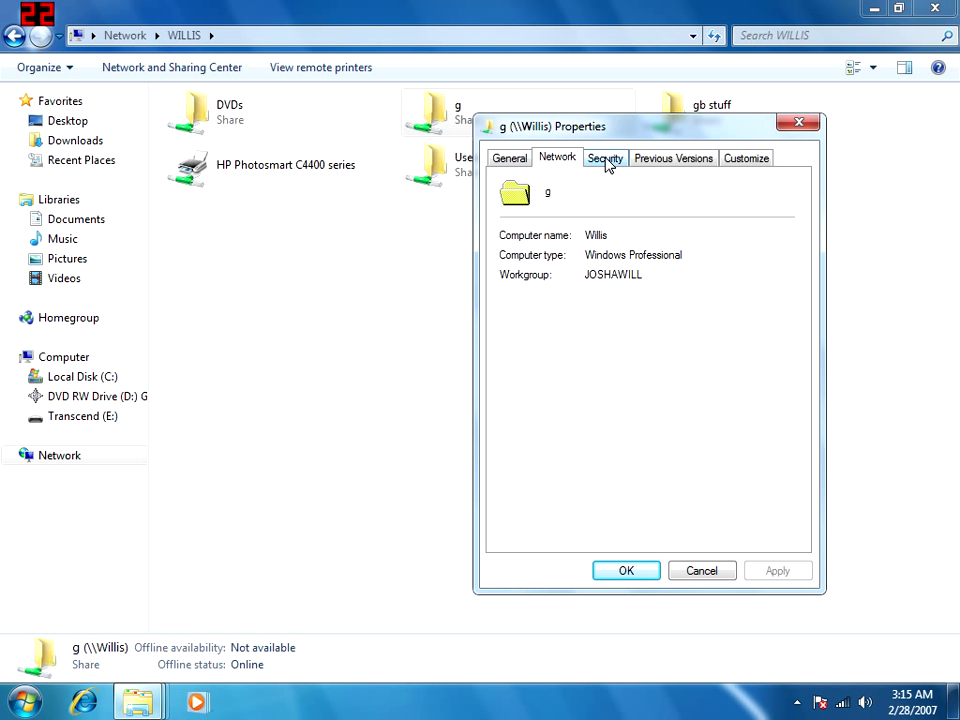
pyautogui.click(609, 162)
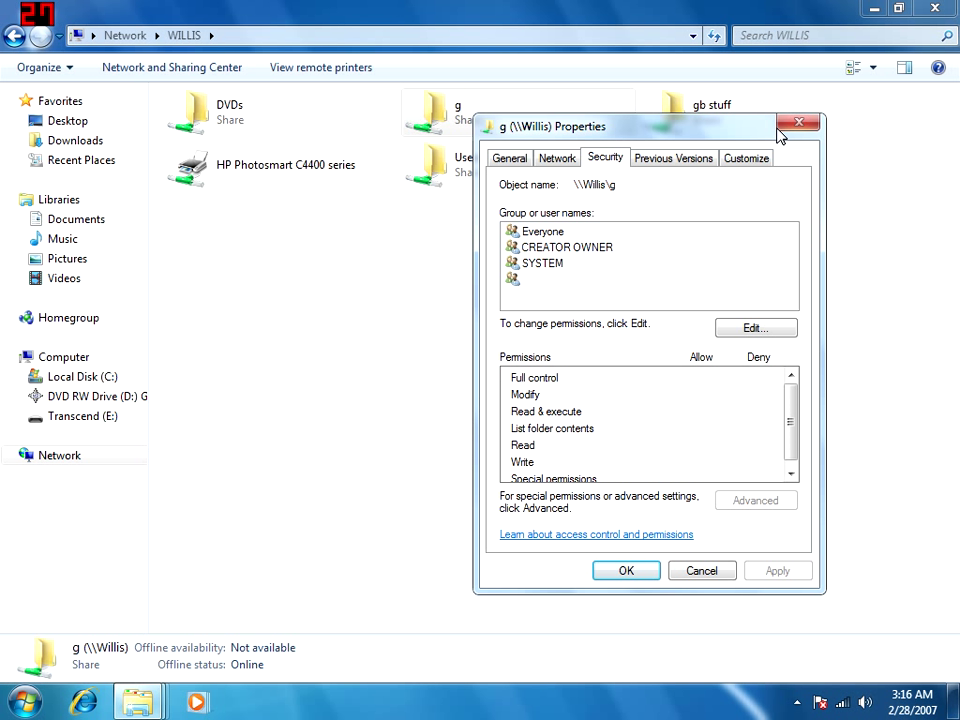
pyautogui.click(746, 160)
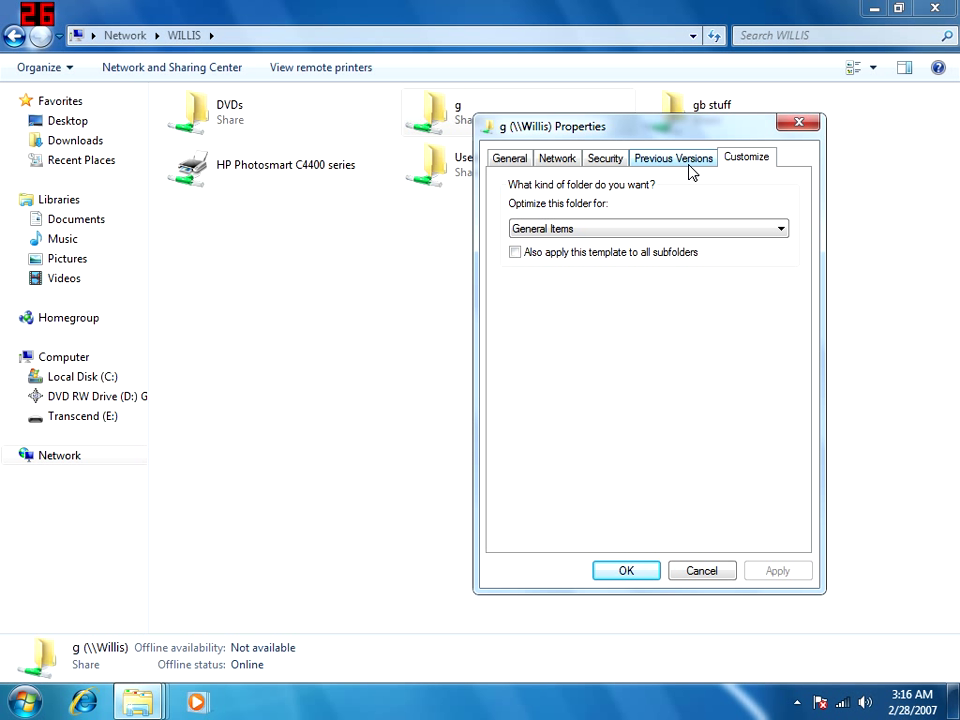
pyautogui.click(798, 123)
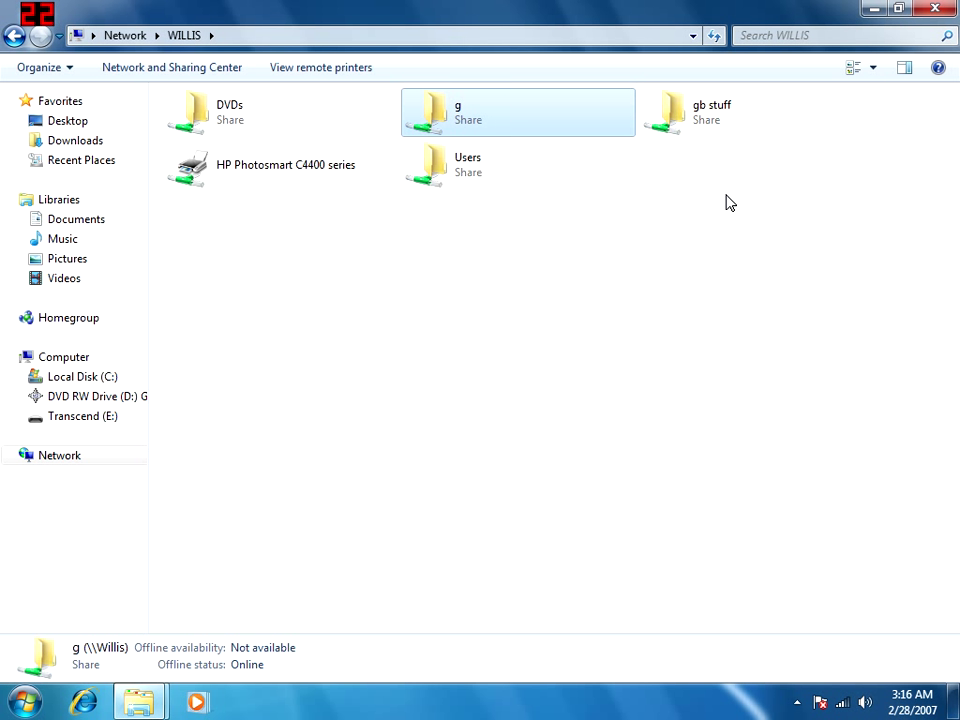
pyautogui.click(649, 263)
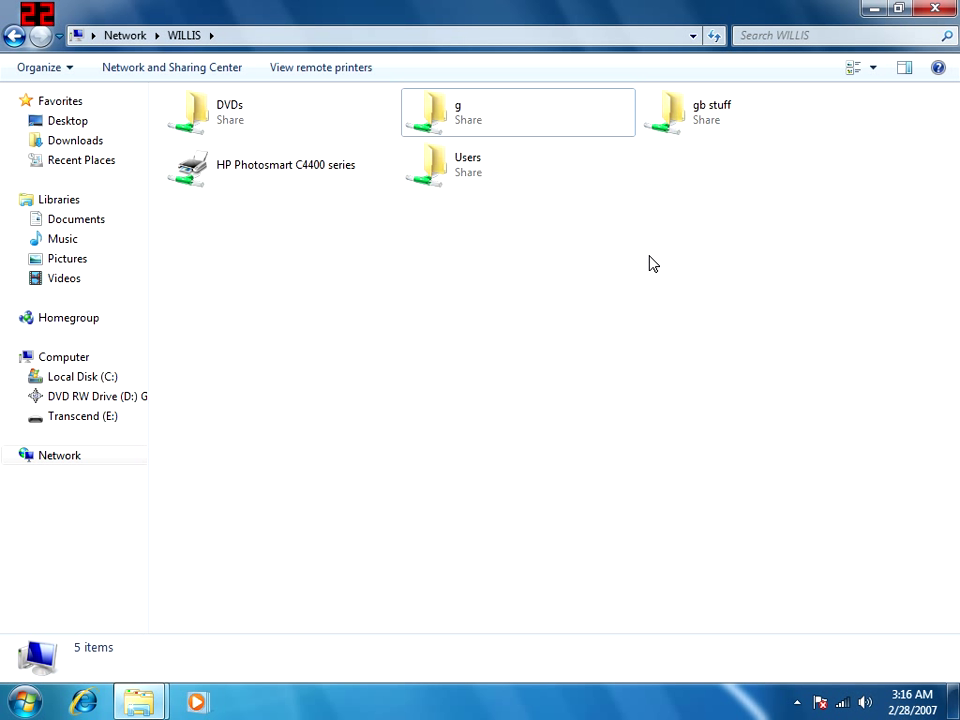
# Step: Open the g share, scroll through its folders, and open the DVDs folder
pyautogui.doubleClick(435, 117)
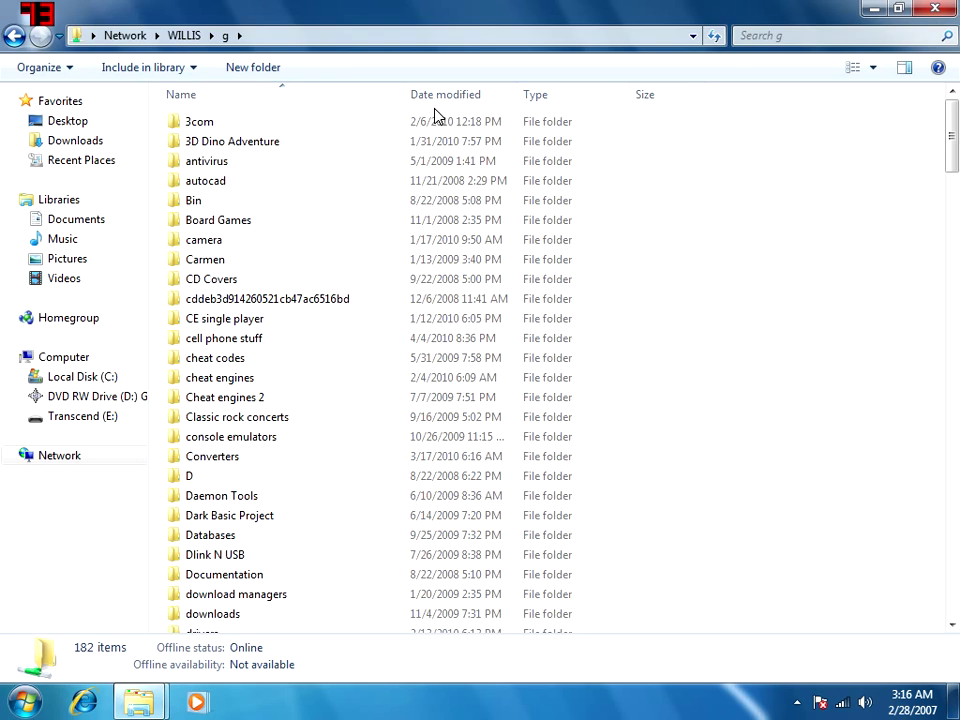
pyautogui.scroll(-4, 700, 300)
pyautogui.moveTo(951, 184); pyautogui.dragTo(945, 141)
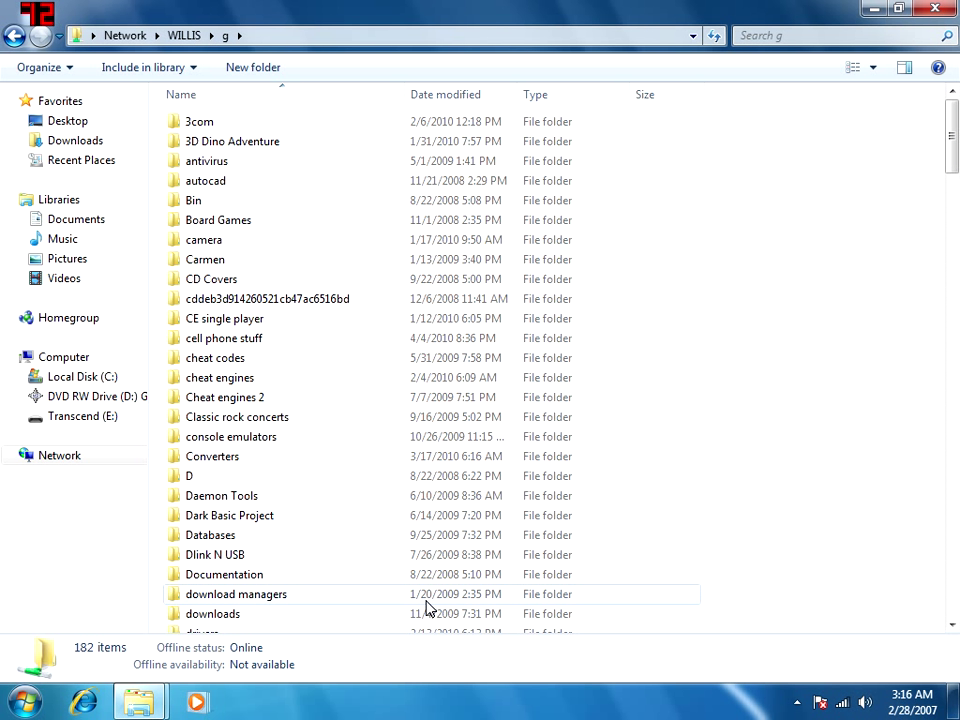
pyautogui.scroll(-3, 428, 606)
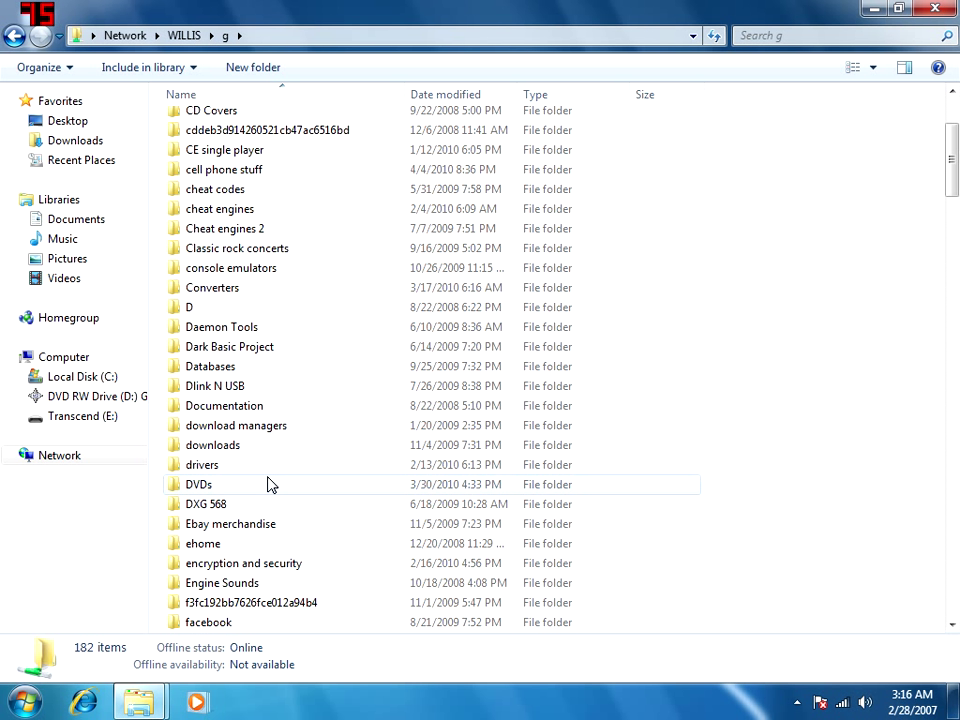
pyautogui.click(268, 488)
pyautogui.doubleClick(268, 490)
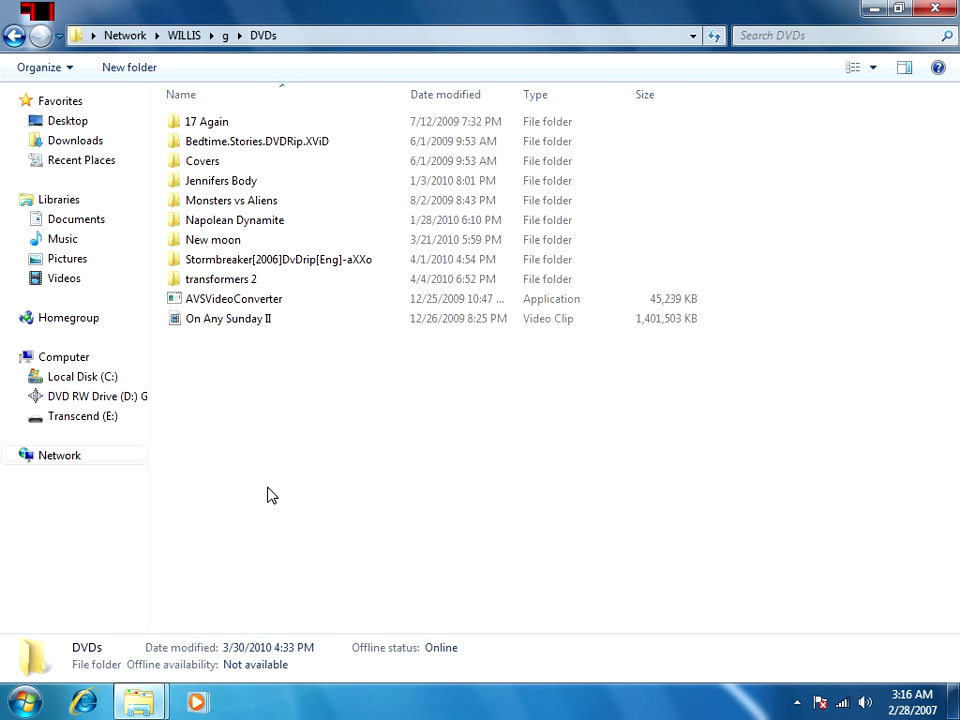
# Step: Stream the On Any Sunday II clip in Media Player, then close the player
pyautogui.click(297, 320)
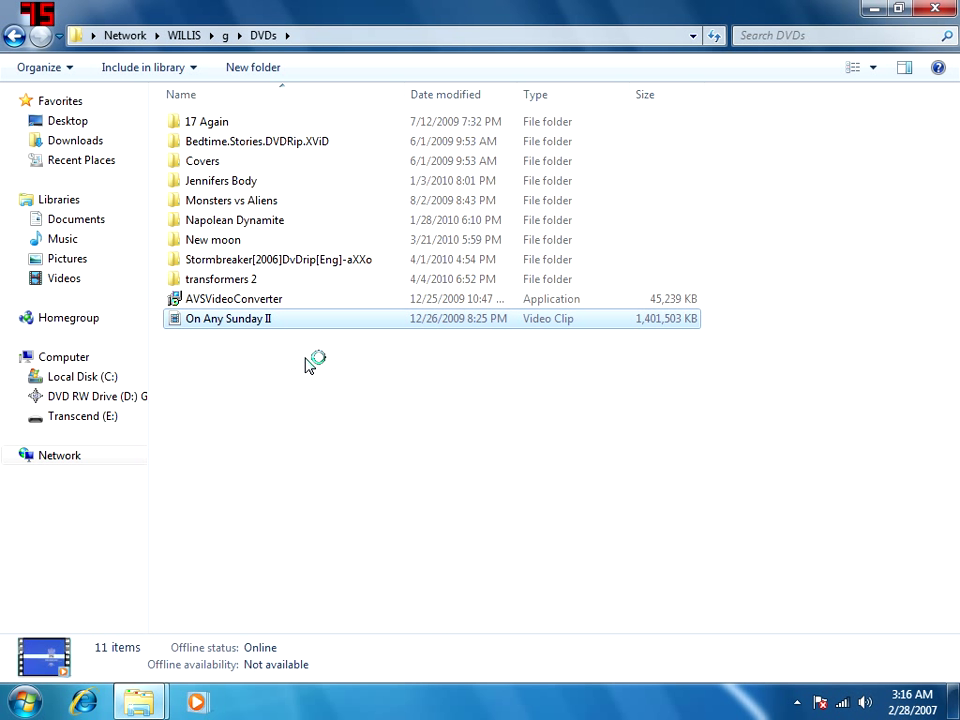
pyautogui.click(876, 10)
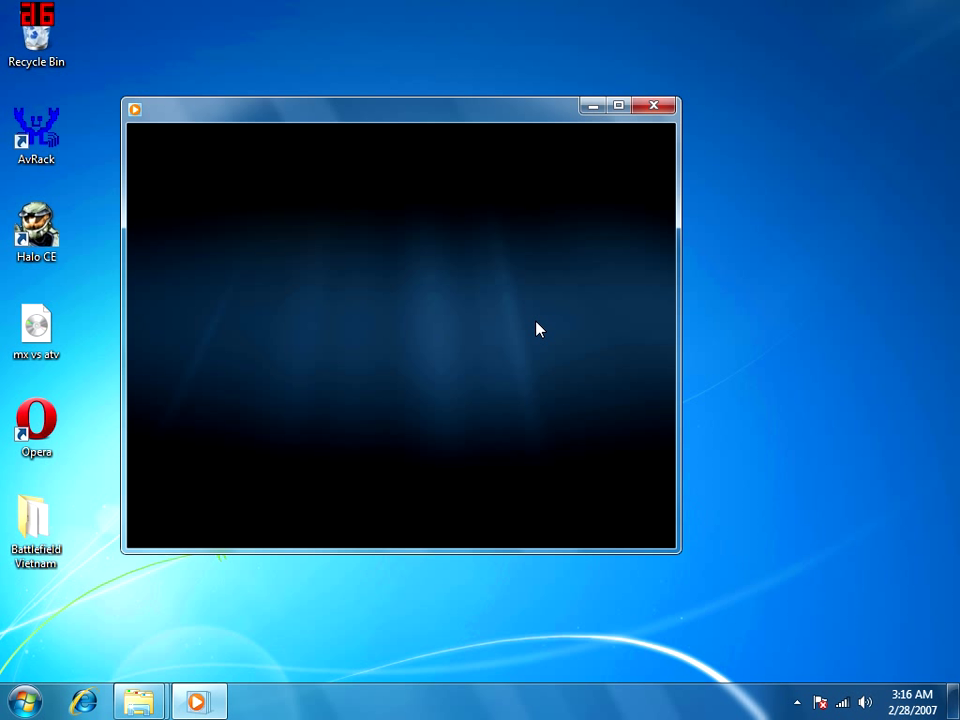
pyautogui.moveTo(476, 331)
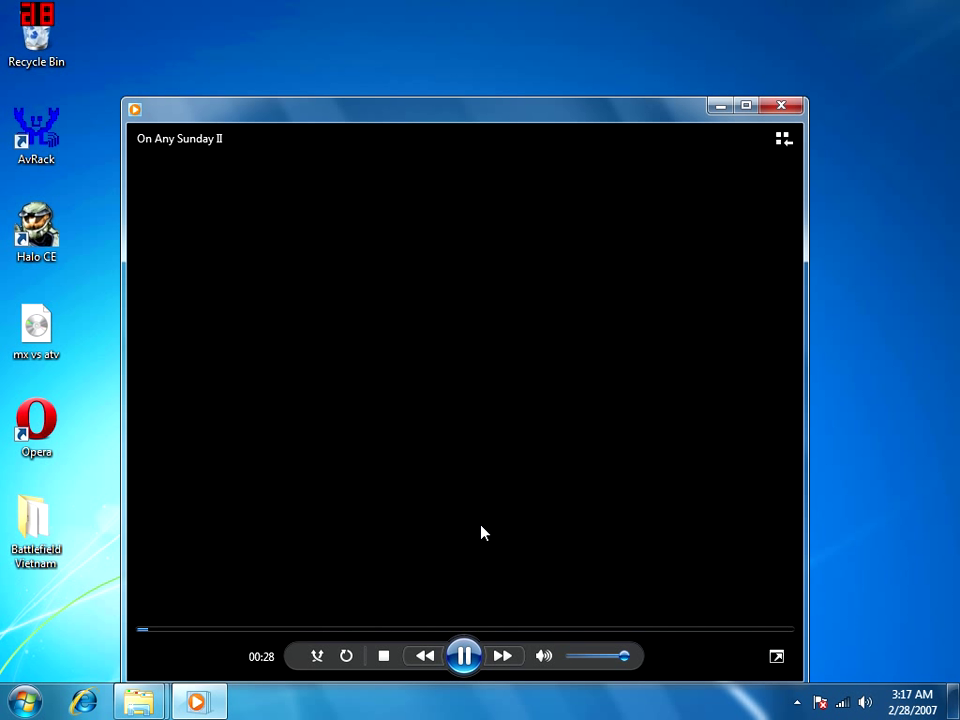
pyautogui.click(783, 105)
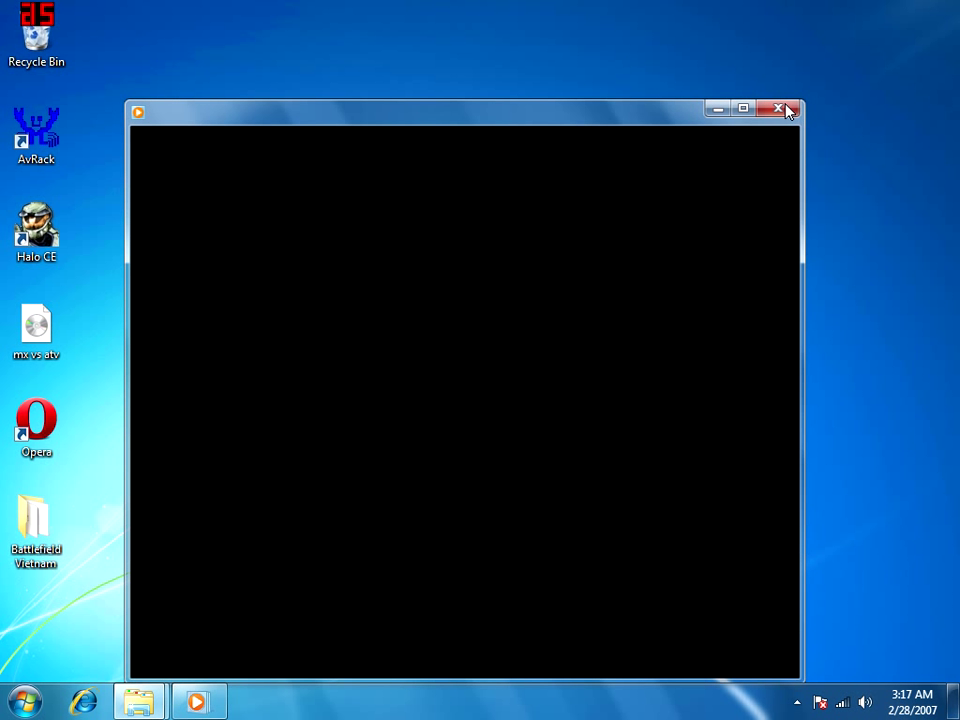
# Step: Restore the DVDs window from the taskbar, go back to the g share, and browse its folders
pyautogui.moveTo(146, 706)
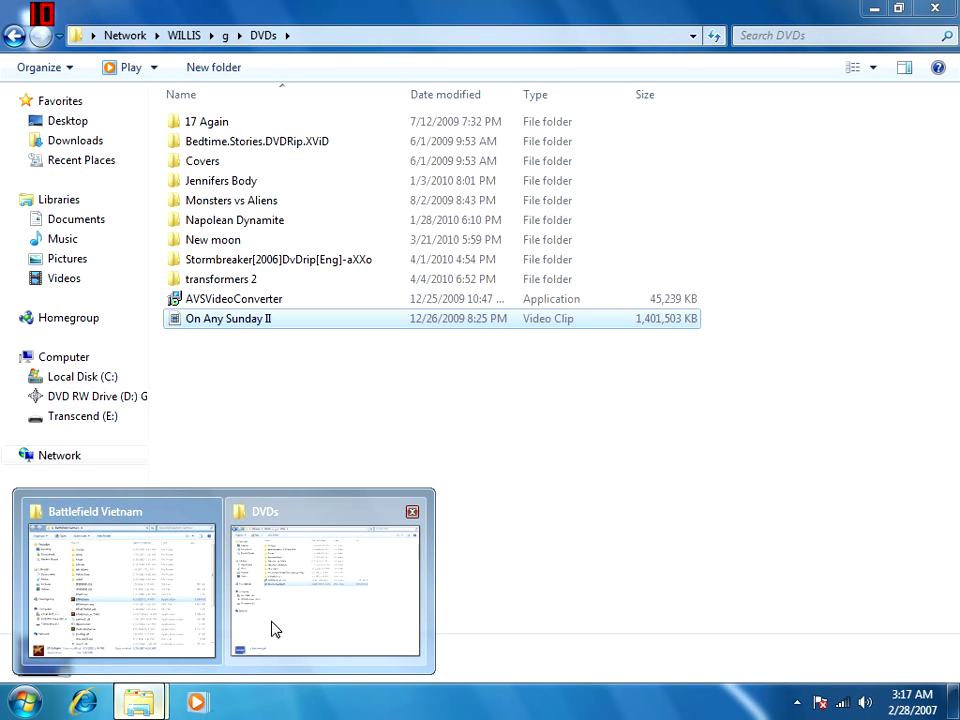
pyautogui.click(271, 626)
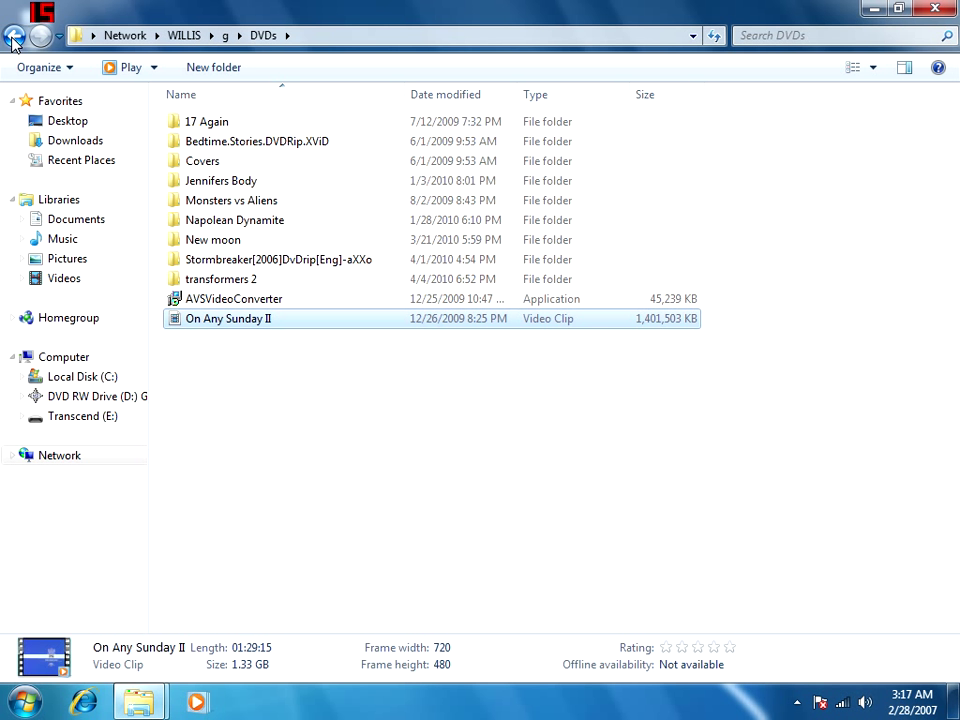
pyautogui.click(14, 38)
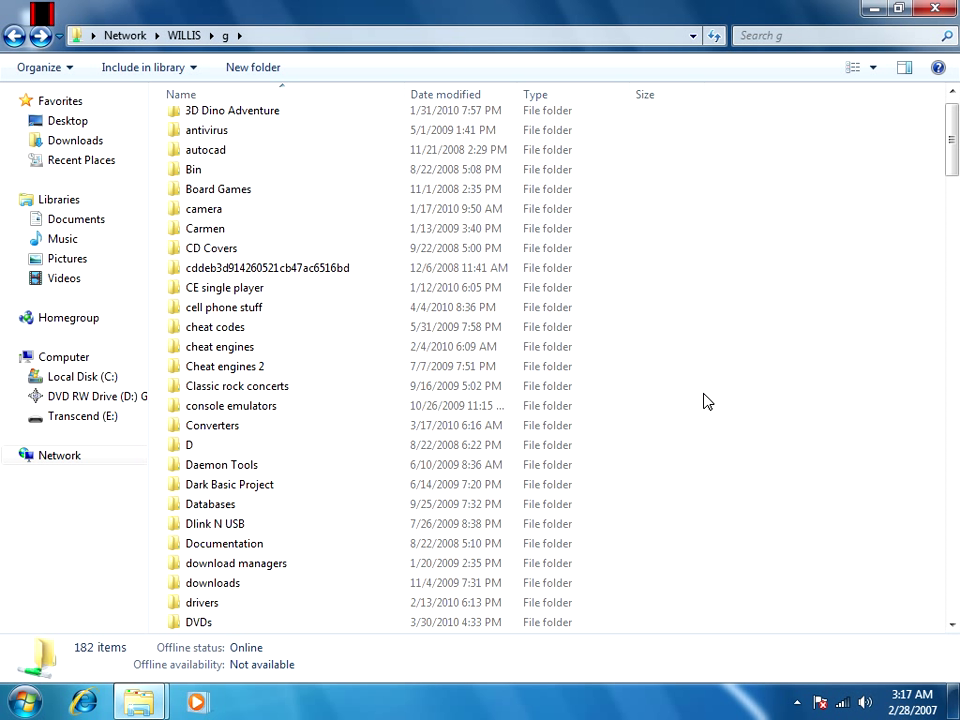
pyautogui.scroll(-1, 703, 400)
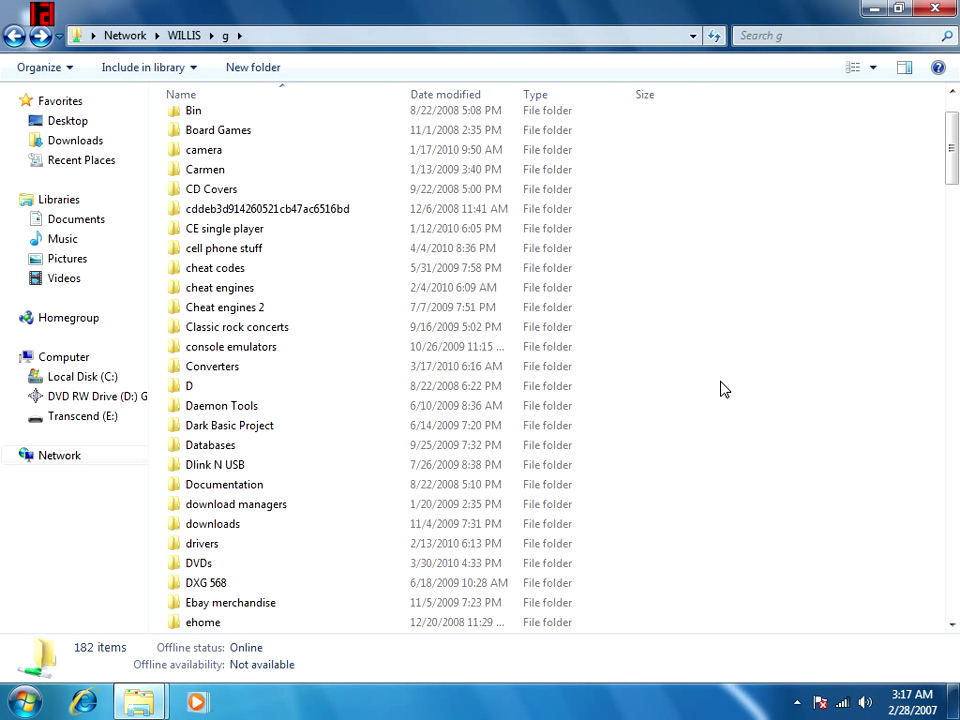
pyautogui.click(517, 485)
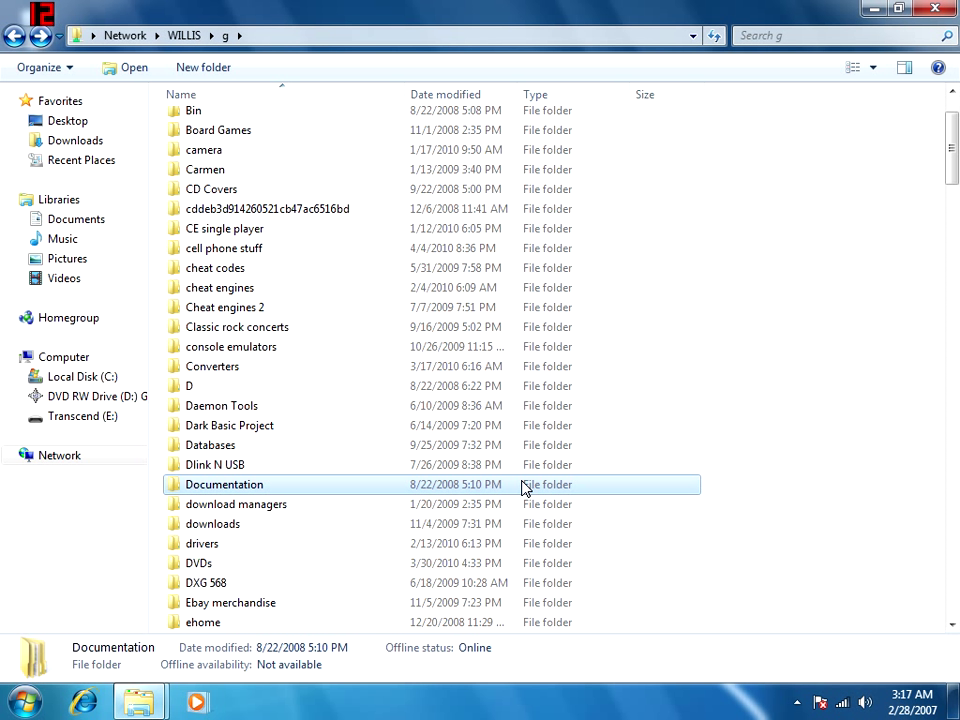
pyautogui.click(785, 402)
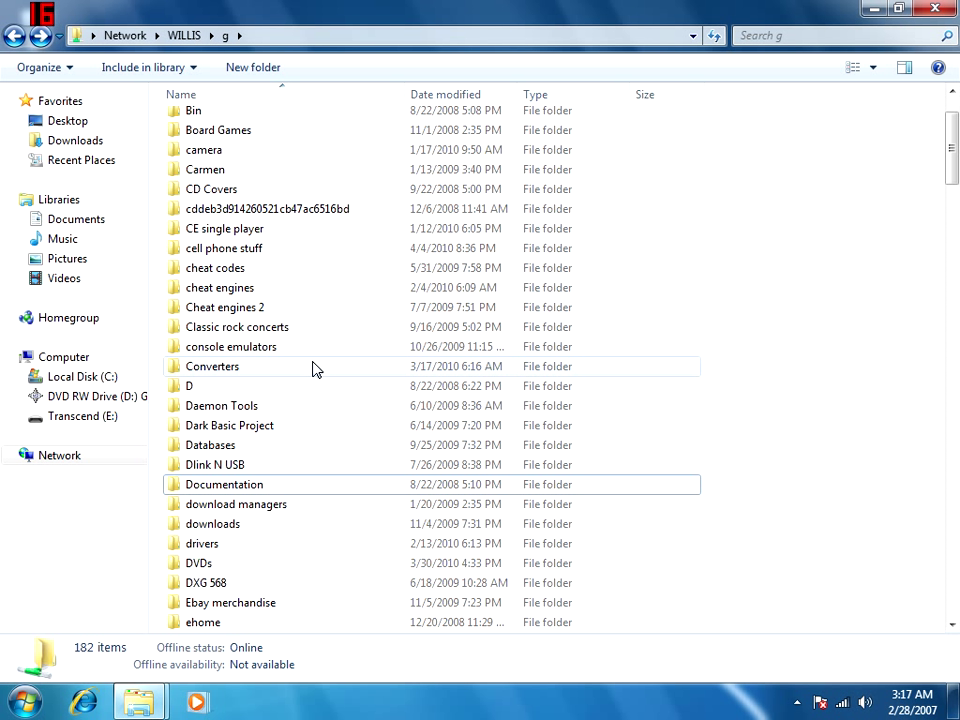
# Step: Open the downloads folder and run pacman1, allowing it through the Security Warning
pyautogui.doubleClick(357, 525)
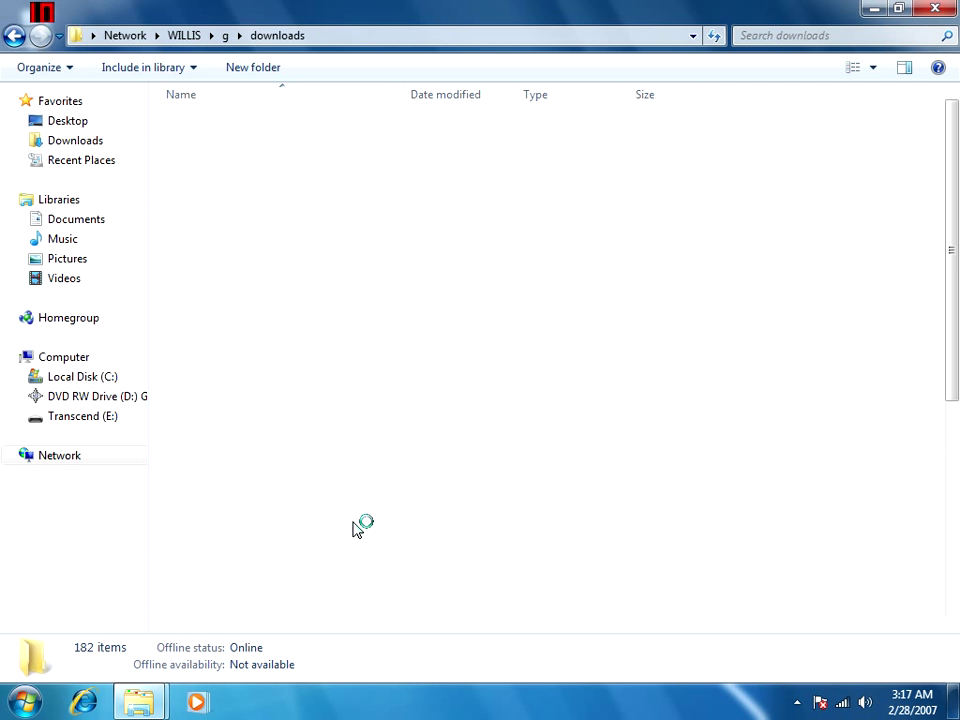
pyautogui.scroll(-4, 356, 527)
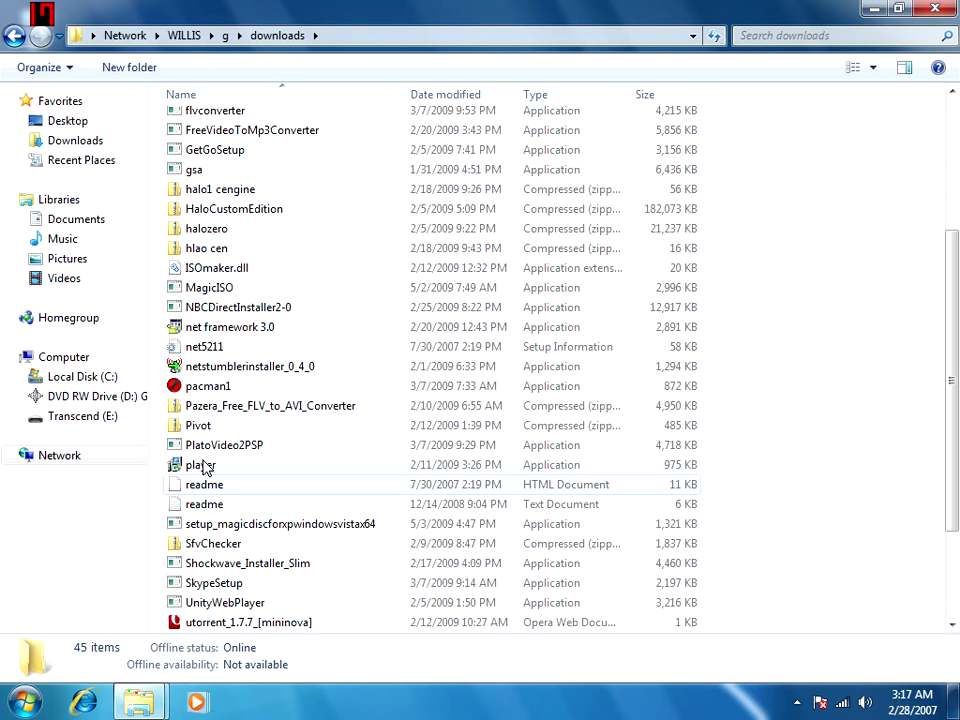
pyautogui.doubleClick(238, 388)
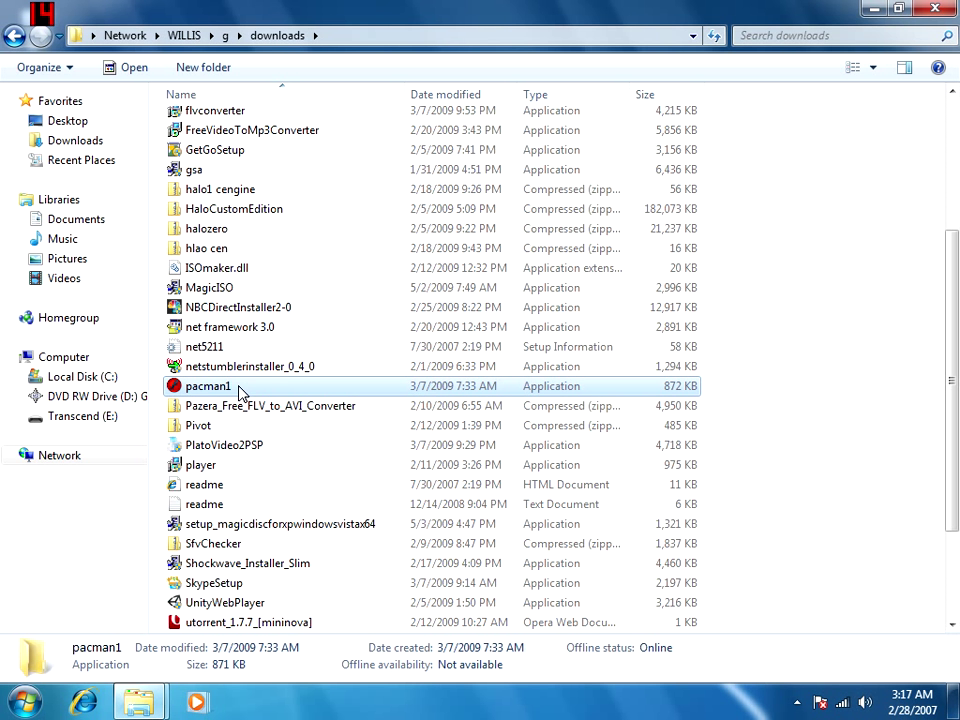
pyautogui.click(523, 372)
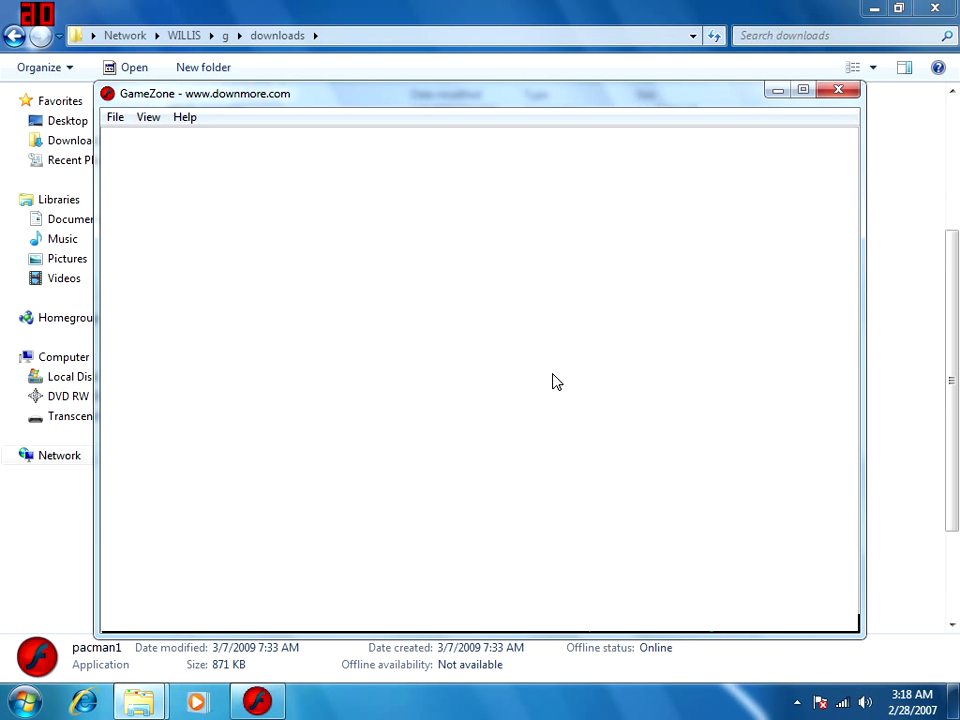
# Step: Close the GameZone window, clear the pacman1 selection, and switch to the Network folder
pyautogui.click(853, 91)
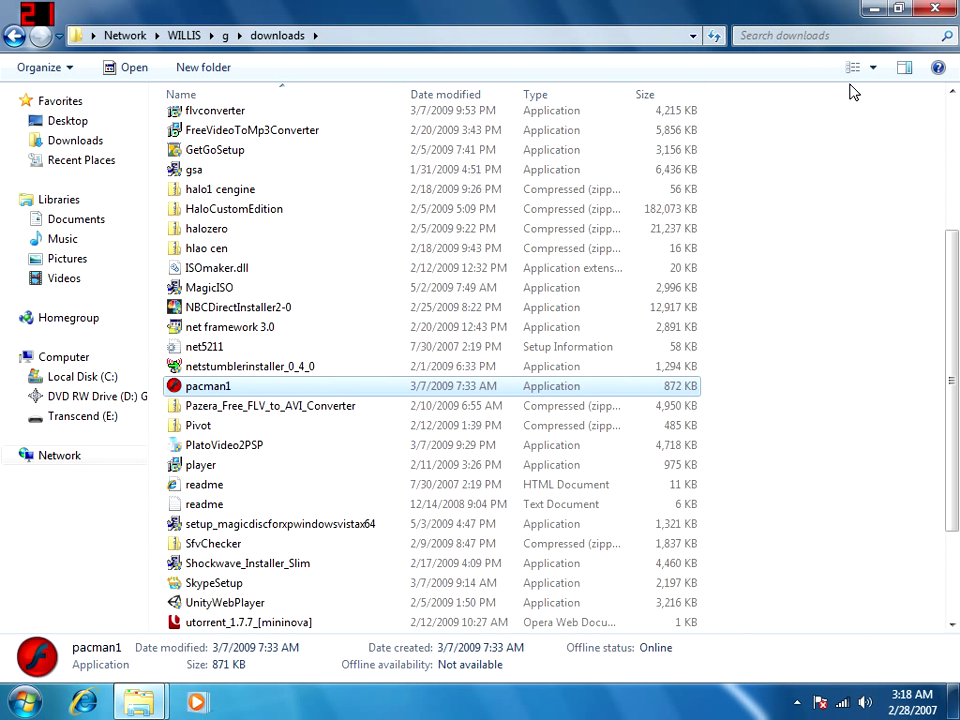
pyautogui.click(838, 483)
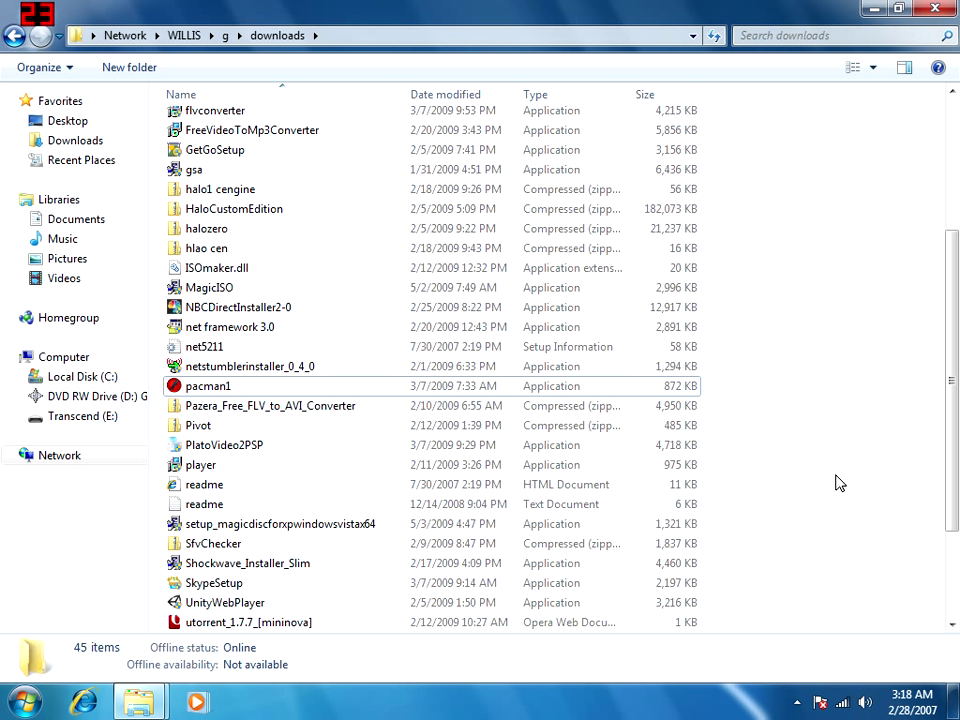
pyautogui.scroll(-3, 951, 450)
pyautogui.scroll(6, 951, 452)
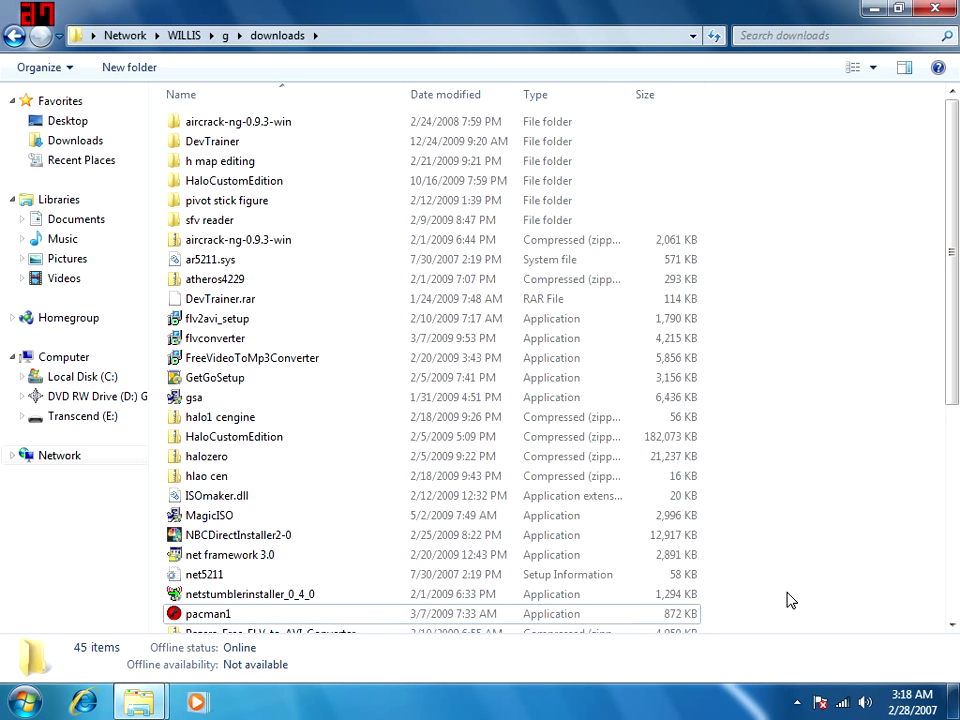
pyautogui.click(75, 458)
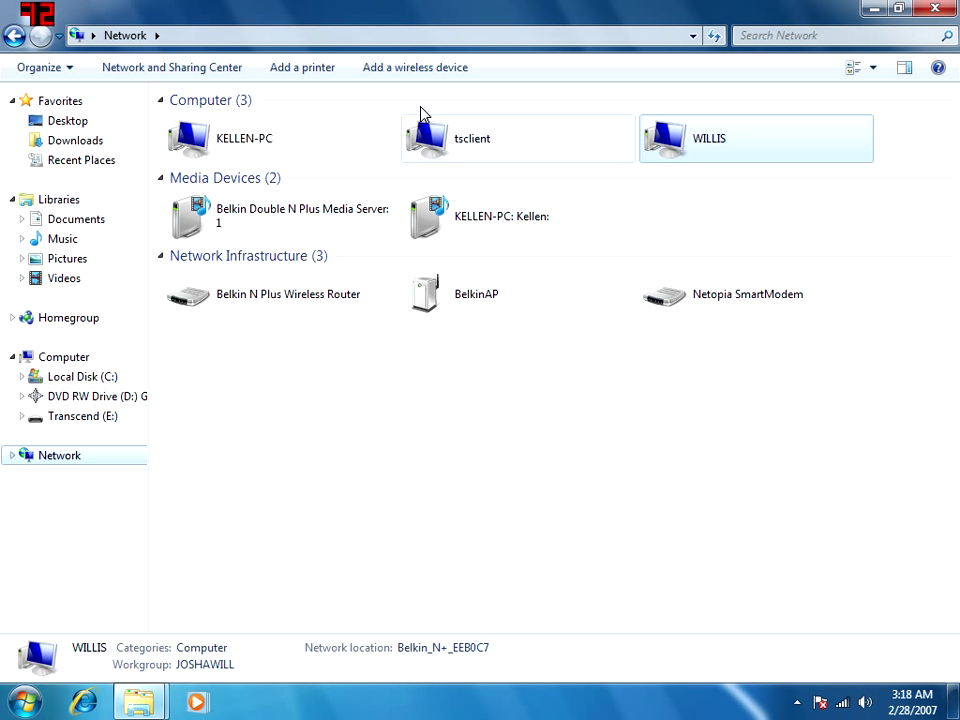
# Step: Open WILLIS and connect to its shared HP Photosmart C4400 series printer
pyautogui.doubleClick(705, 150)
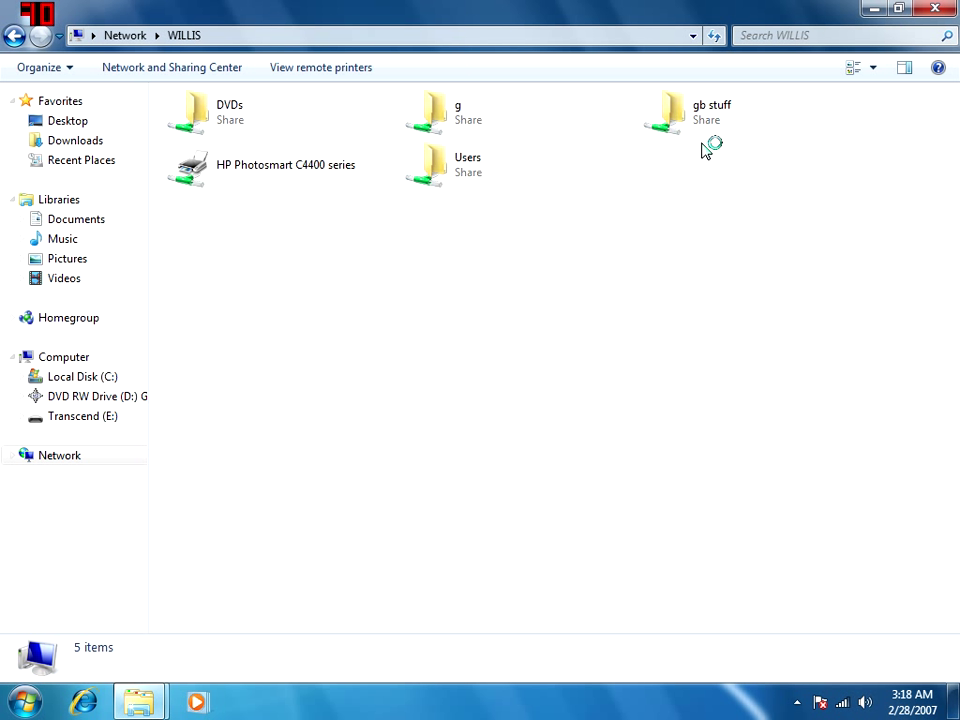
pyautogui.click(285, 172)
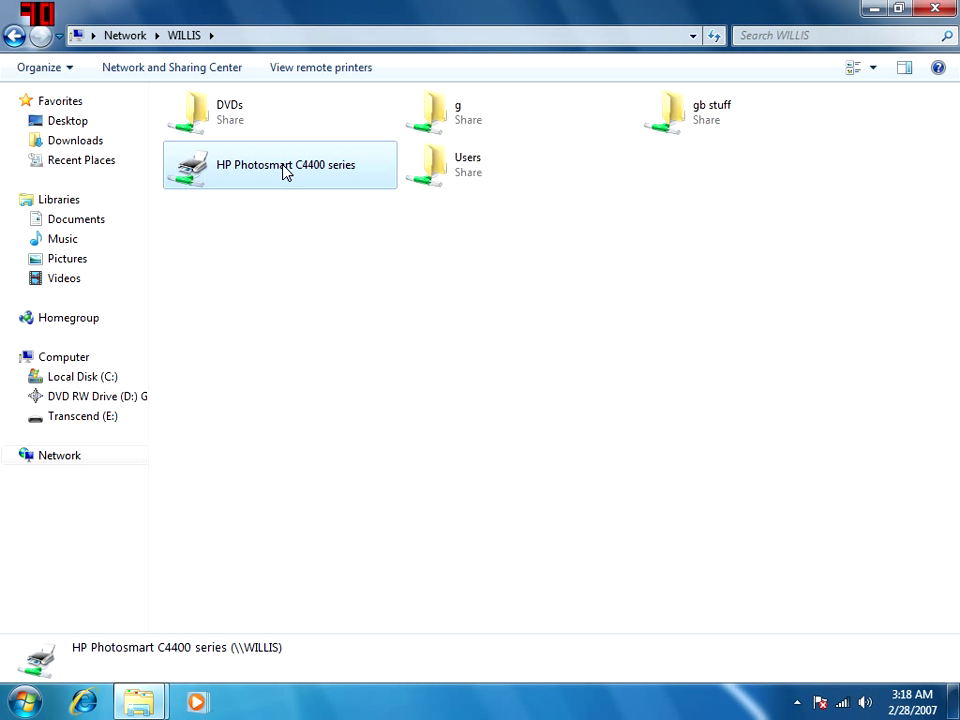
pyautogui.rightClick(308, 172)
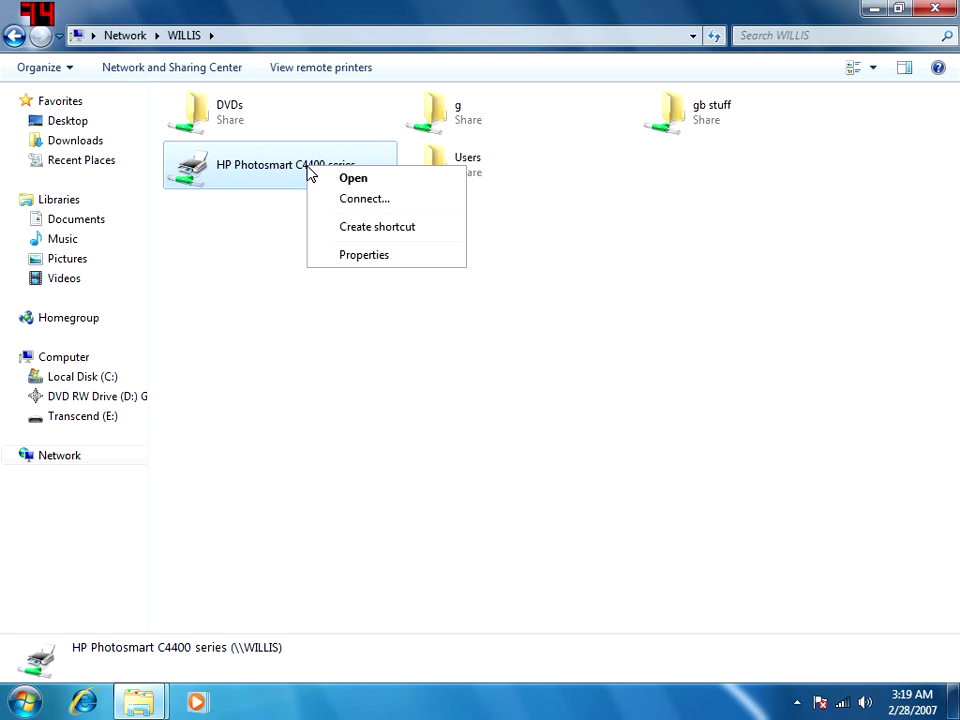
pyautogui.click(362, 199)
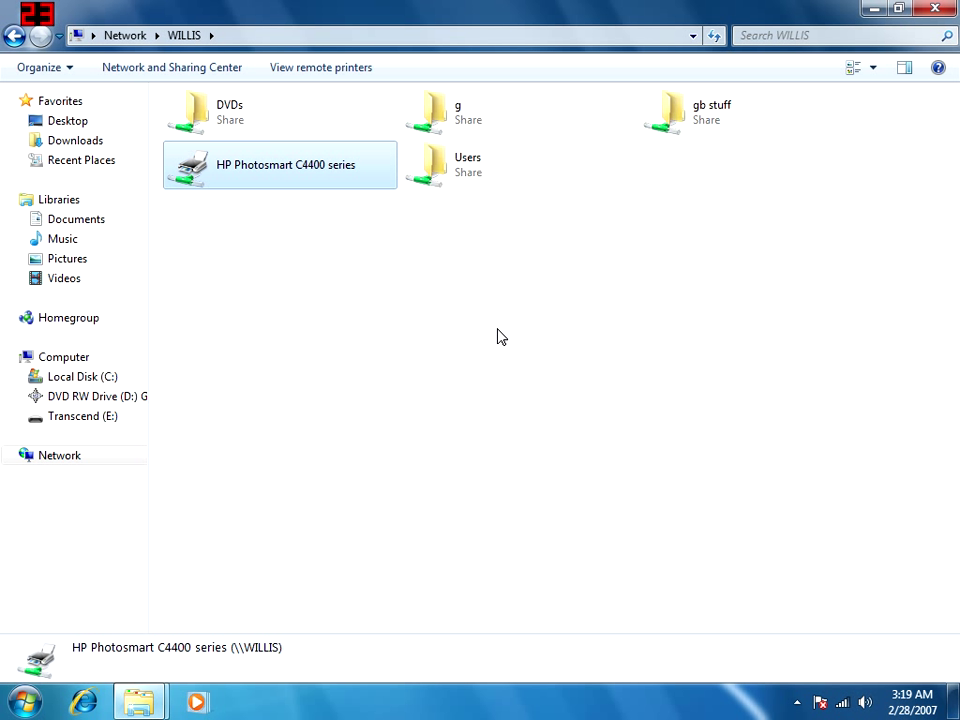
# Step: Peek inside the Users share on WILLIS, return to its share list, and close Explorer
pyautogui.click(501, 336)
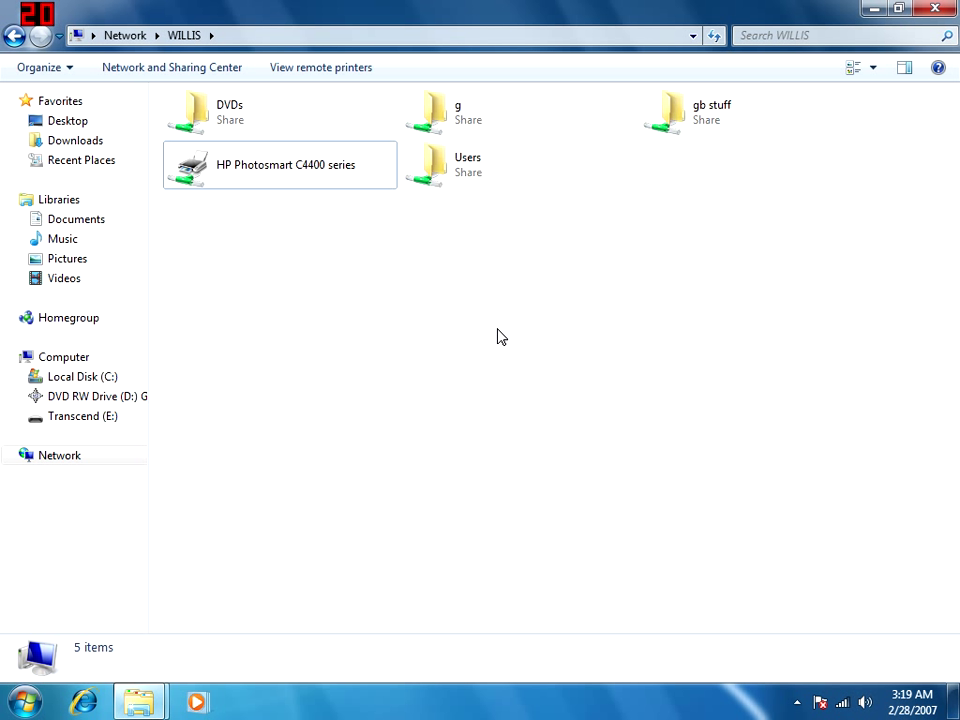
pyautogui.doubleClick(472, 183)
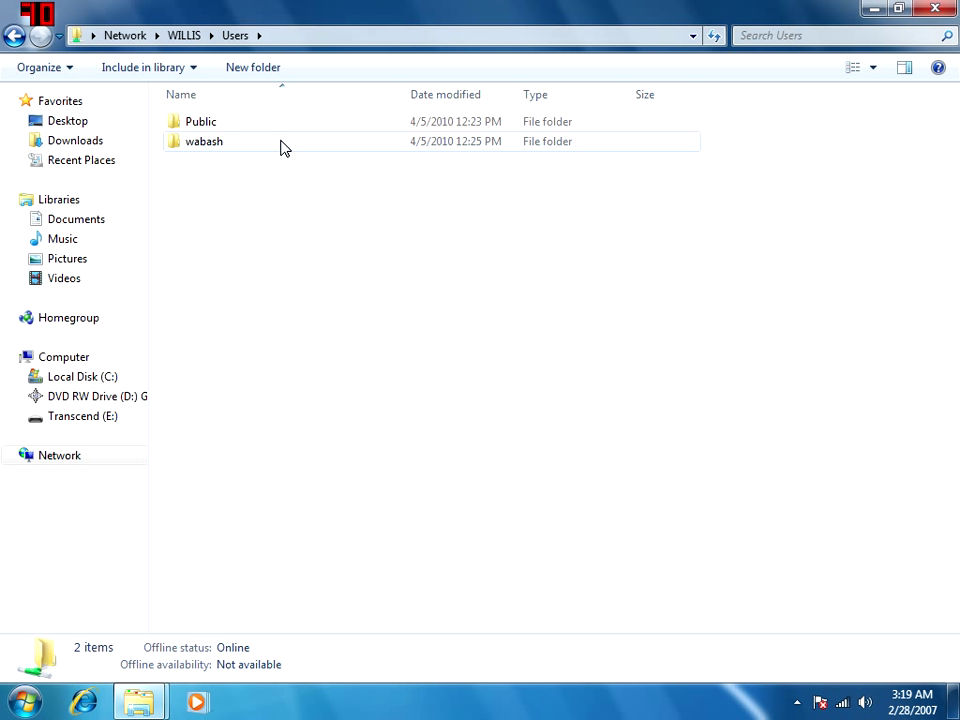
pyautogui.click(14, 36)
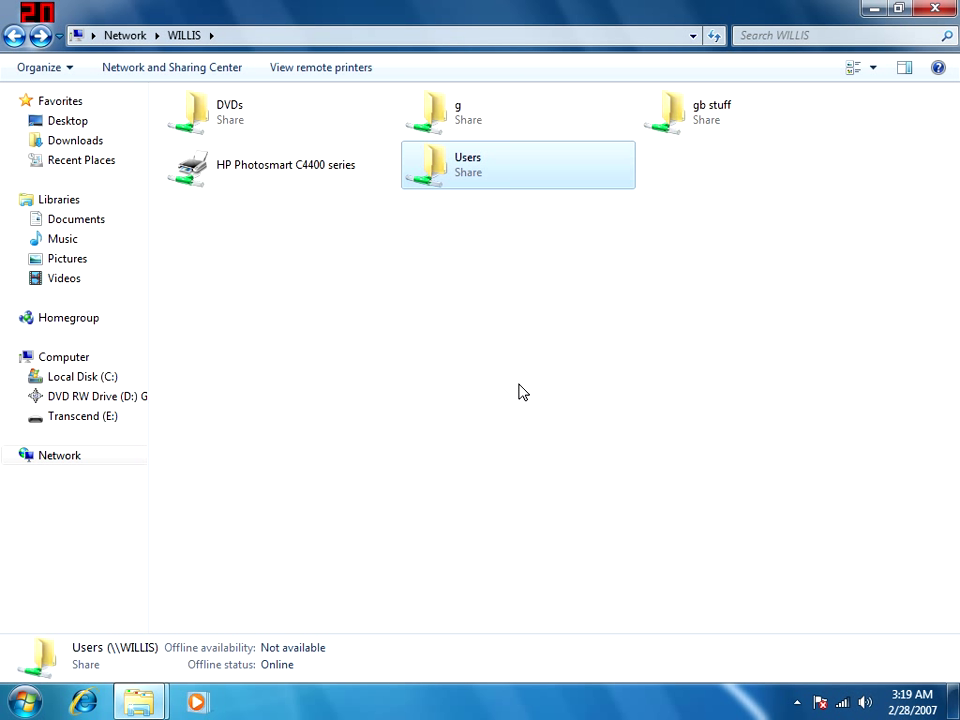
pyautogui.click(668, 505)
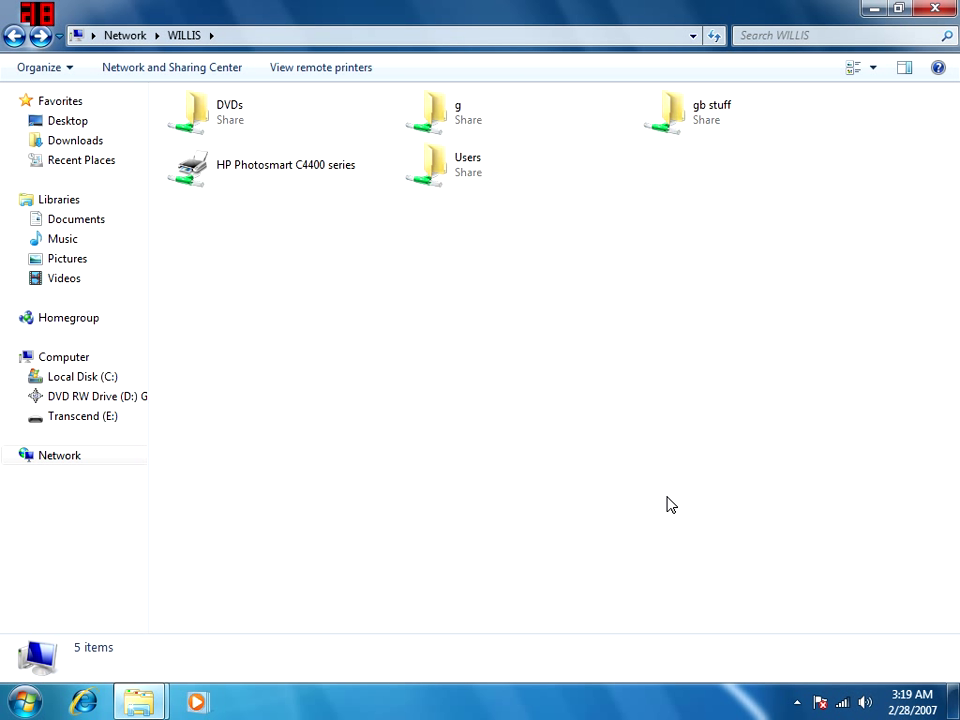
pyautogui.click(938, 9)
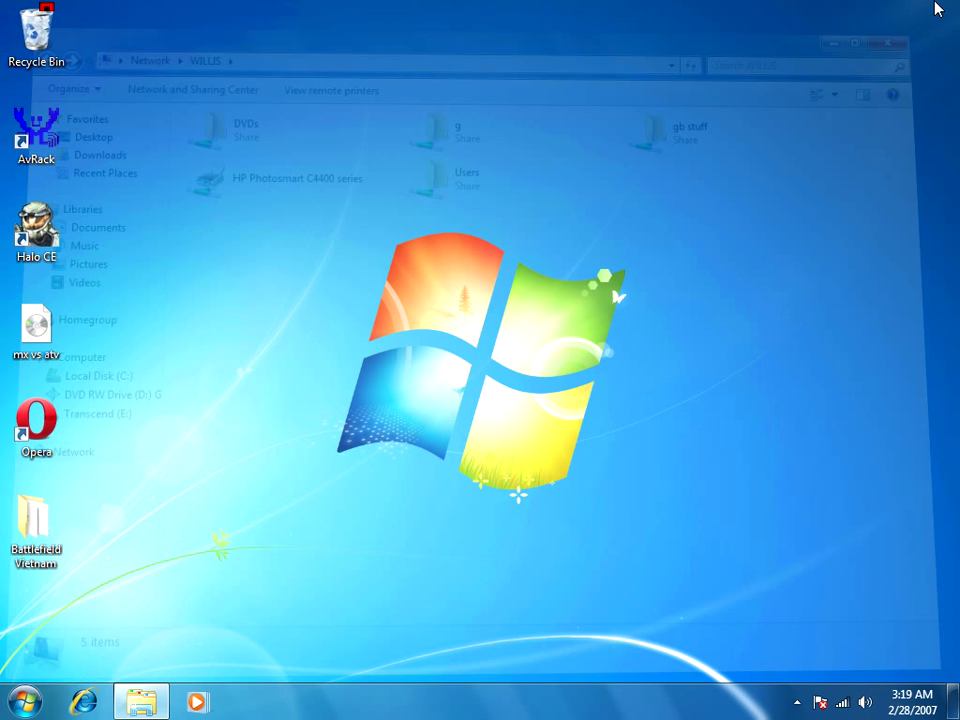